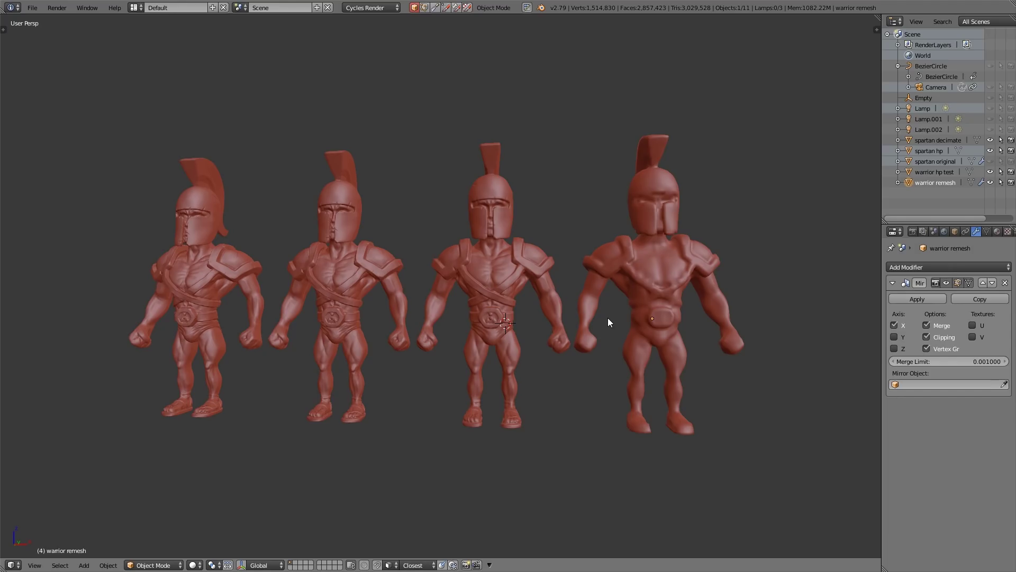
Orbit, zoom and pan around the four warriors to centre the middle warrior
{"action": "middle_click_drag", "start_coordinate": [608, 318], "coordinate": [540, 89]}
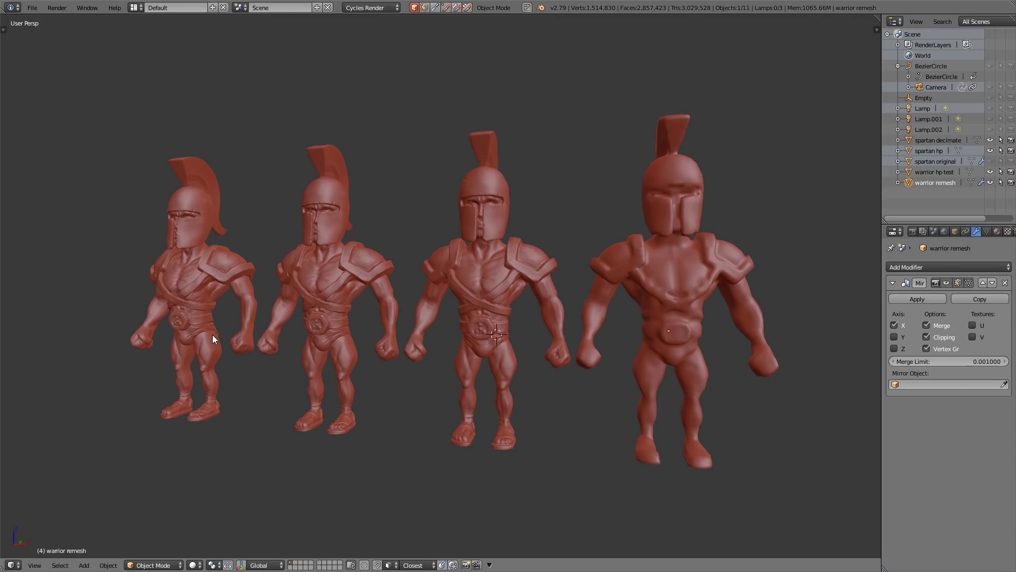
{"action": "middle_click_drag", "start_coordinate": [212, 334], "coordinate": [273, 333]}
{"action": "scroll", "coordinate": [258, 333], "scroll_direction": "up", "scroll_amount": 6}
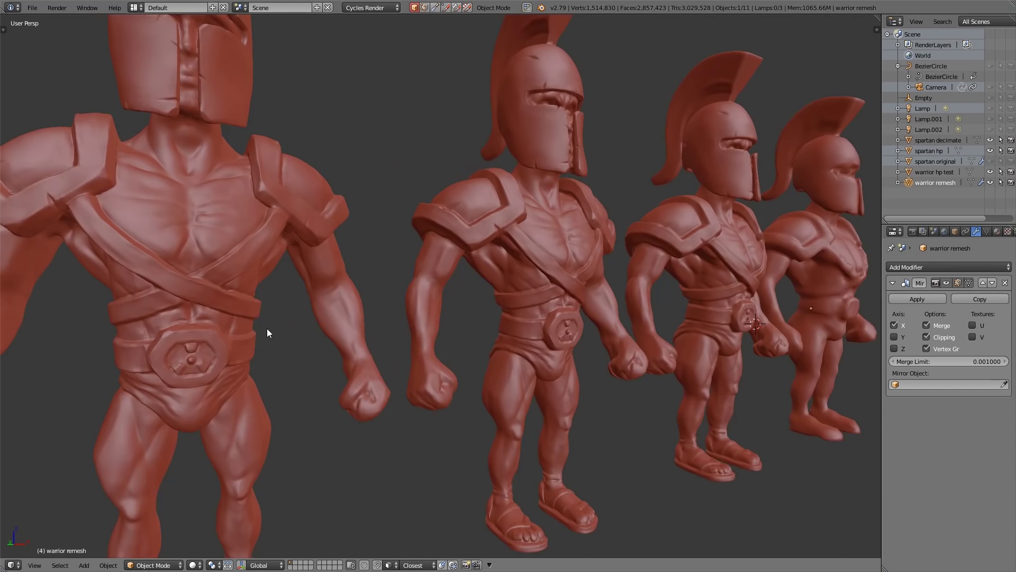
{"action": "scroll", "coordinate": [299, 332], "scroll_direction": "up", "scroll_amount": 3}
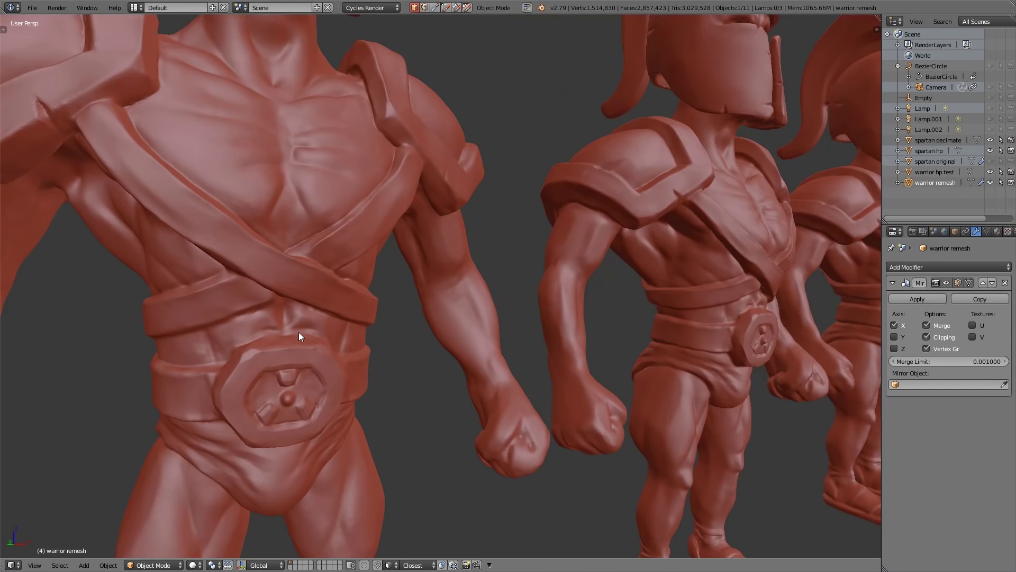
{"action": "scroll", "coordinate": [299, 332], "scroll_direction": "down", "scroll_amount": 6}
{"action": "middle_click_drag", "start_coordinate": [344, 335], "coordinate": [431, 317]}
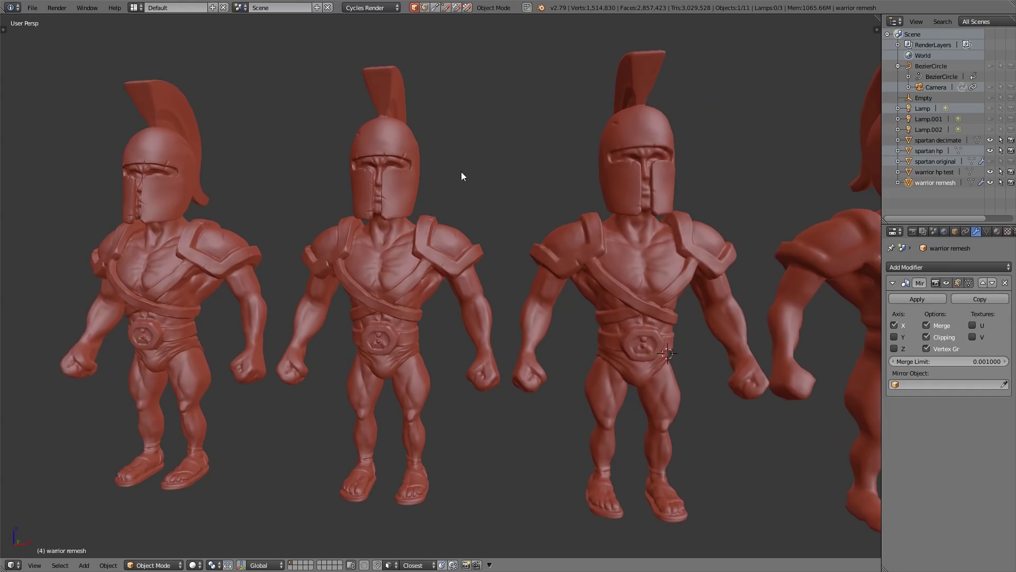
{"action": "scroll", "coordinate": [396, 285], "scroll_direction": "up", "scroll_amount": 5}
{"action": "scroll", "coordinate": [382, 303], "scroll_direction": "down", "scroll_amount": 1}
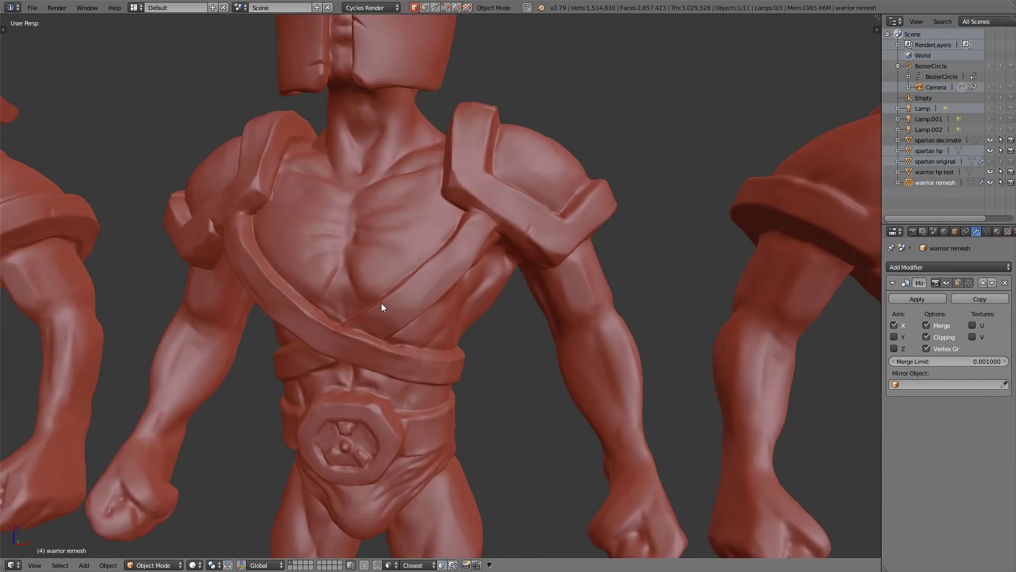
{"action": "middle_click_drag", "start_coordinate": [381, 302], "coordinate": [491, 296], "text": "shift"}
{"action": "scroll", "coordinate": [427, 301], "scroll_direction": "up", "scroll_amount": 3}
{"action": "scroll", "coordinate": [427, 300], "scroll_direction": "down", "scroll_amount": 2}
{"action": "scroll", "coordinate": [535, 296], "scroll_direction": "down", "scroll_amount": 5}
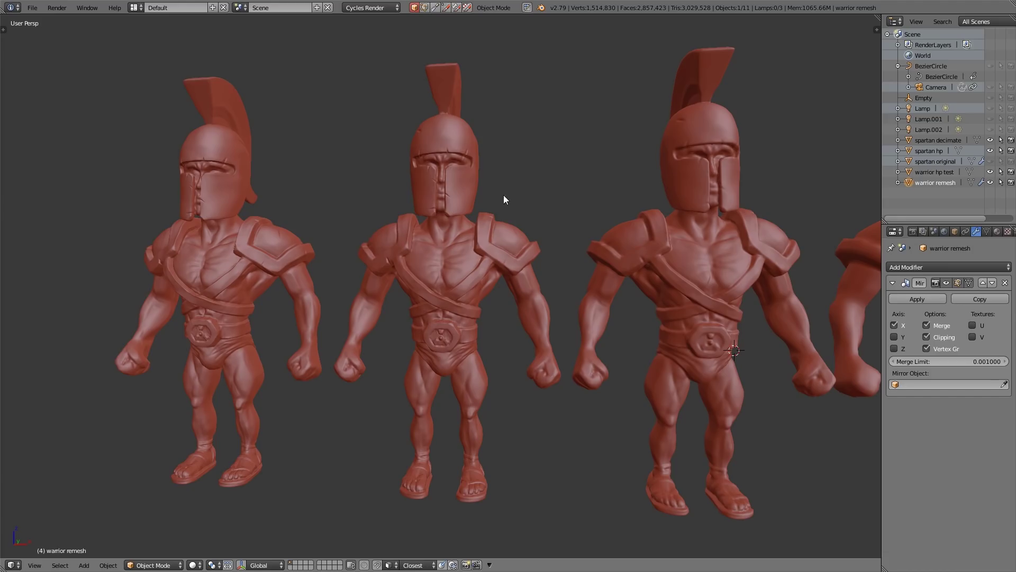
{"action": "middle_click_drag", "start_coordinate": [515, 301], "coordinate": [427, 299], "text": "shift"}
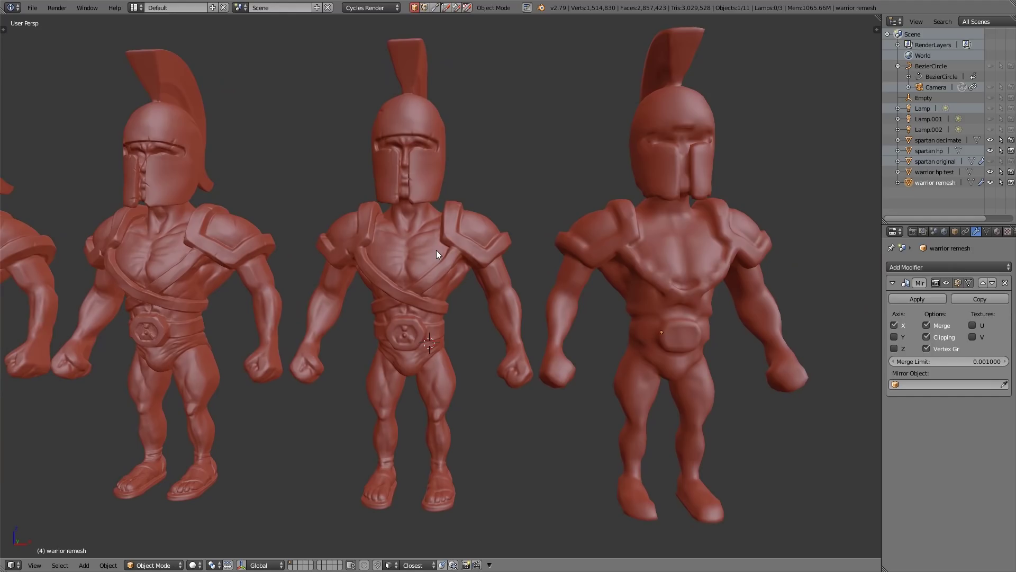
Select warrior hp test and toggle its Edit Mode on and off to view its mesh
{"action": "right_click", "coordinate": [432, 274]}
{"action": "key", "text": "Tab"}
{"action": "scroll", "coordinate": [433, 274], "scroll_direction": "up", "scroll_amount": 6}
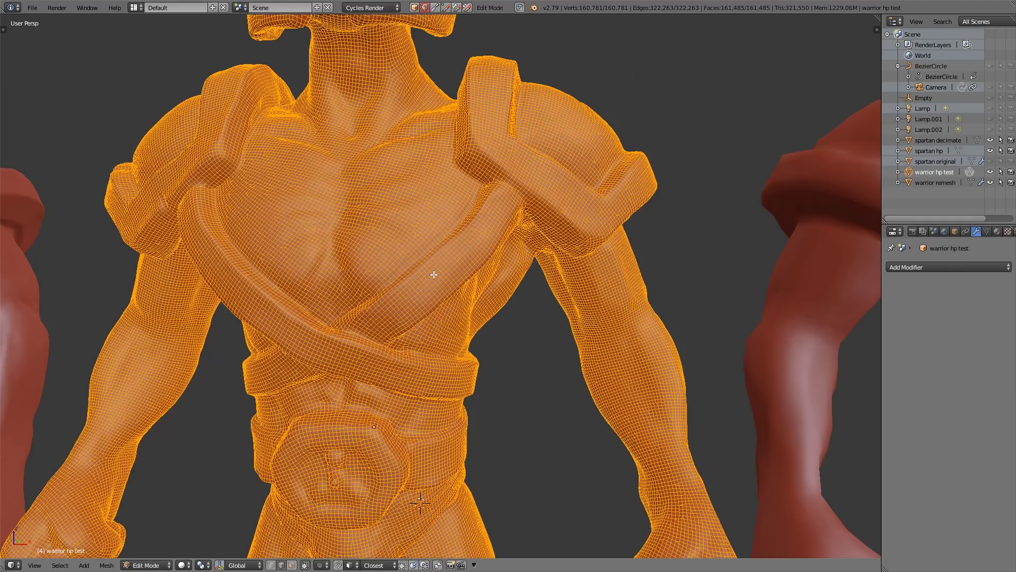
{"action": "scroll", "coordinate": [483, 263], "scroll_direction": "down", "scroll_amount": 3}
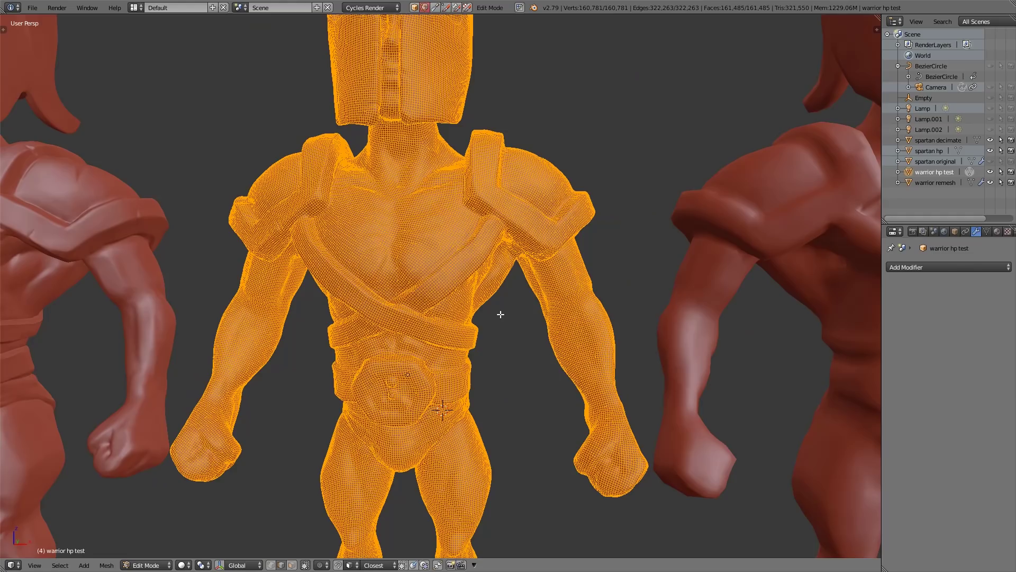
{"action": "scroll", "coordinate": [478, 261], "scroll_direction": "down", "scroll_amount": 4}
{"action": "key", "text": "Tab"}
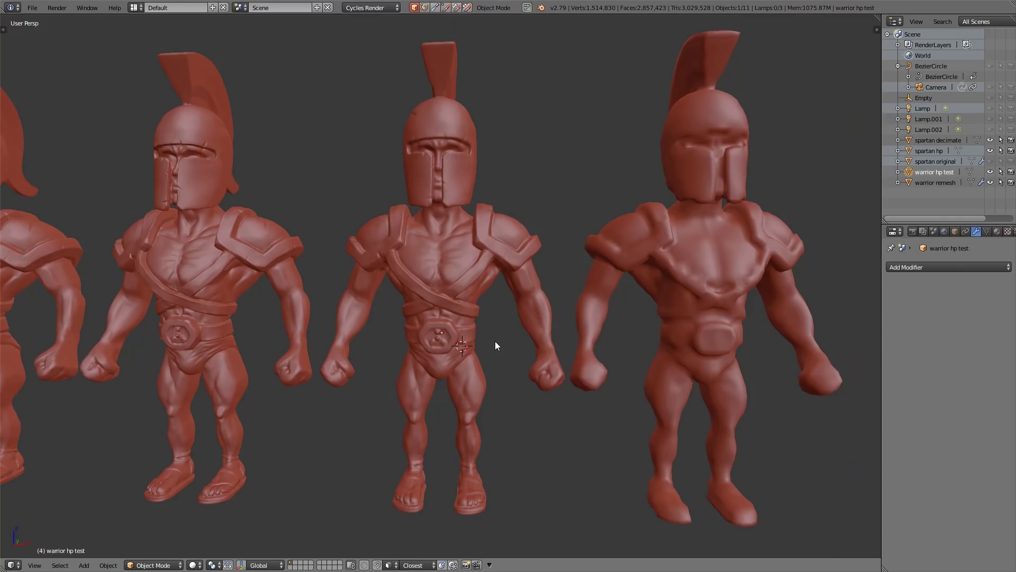
Select warrior remesh, enter Edit Mode and frame its mesh in view
{"action": "scroll", "coordinate": [494, 341], "scroll_direction": "down", "scroll_amount": 2}
{"action": "middle_click_drag", "start_coordinate": [494, 341], "coordinate": [499, 321]}
{"action": "scroll", "coordinate": [499, 321], "scroll_direction": "up", "scroll_amount": 2}
{"action": "right_click", "coordinate": [489, 304]}
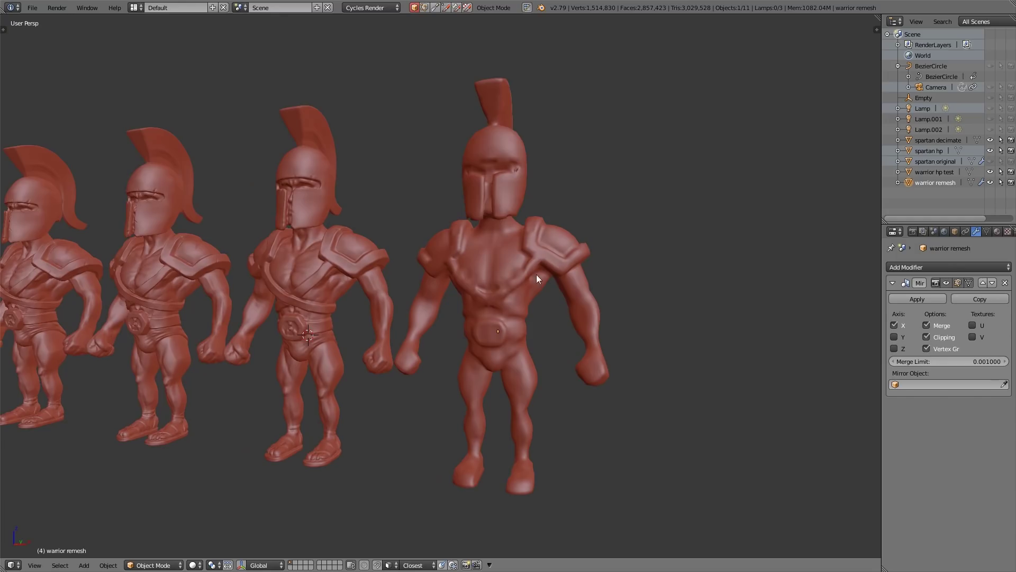
{"action": "scroll", "coordinate": [501, 297], "scroll_direction": "down", "scroll_amount": 2}
{"action": "middle_click_drag", "start_coordinate": [501, 296], "coordinate": [519, 289]}
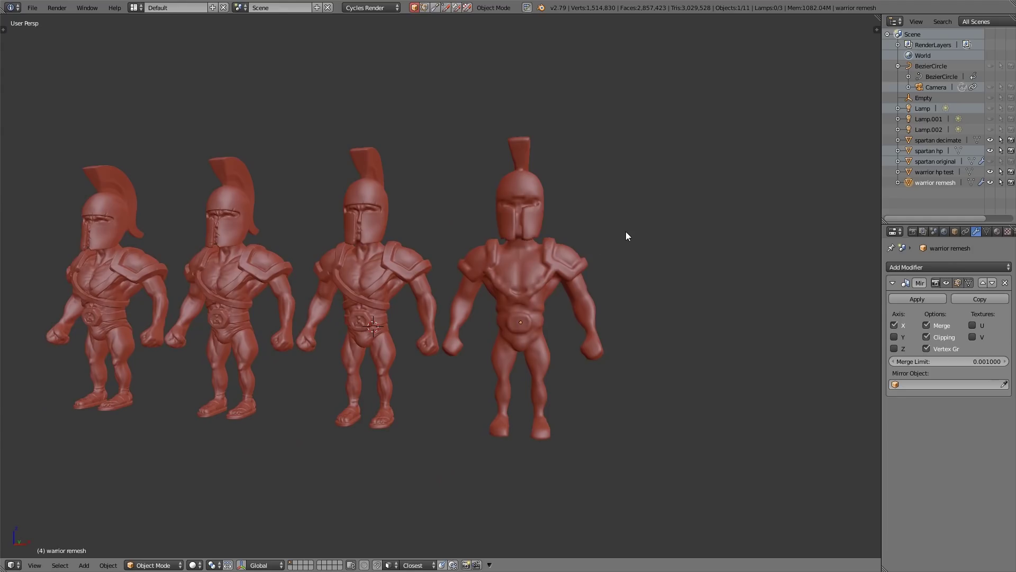
{"action": "key", "text": "Tab"}
{"action": "key", "text": "KP_Decimal"}
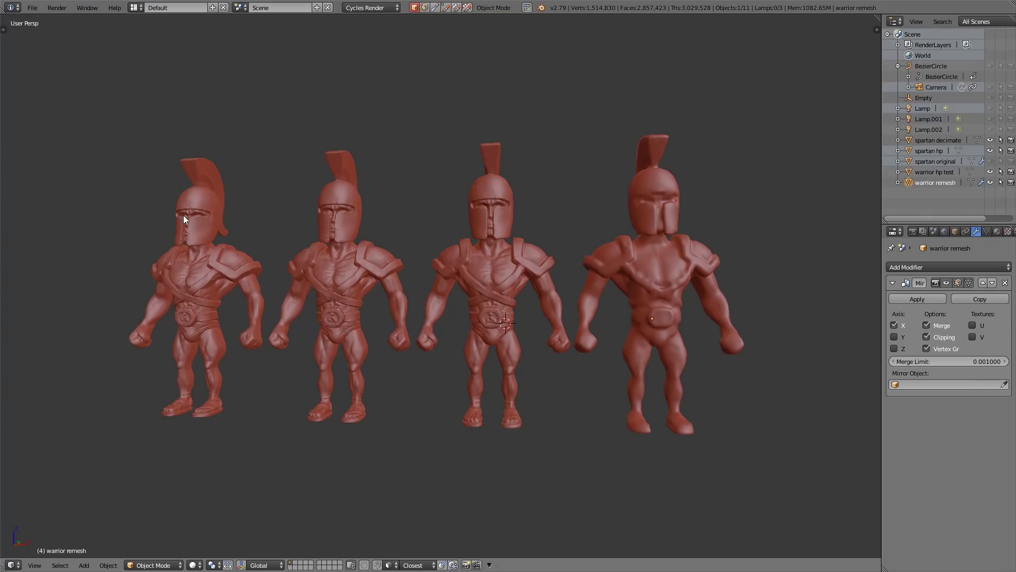
Select the spartan hp sculpt and start a Wavefront (.obj) export
{"action": "right_click", "coordinate": [344, 257]}
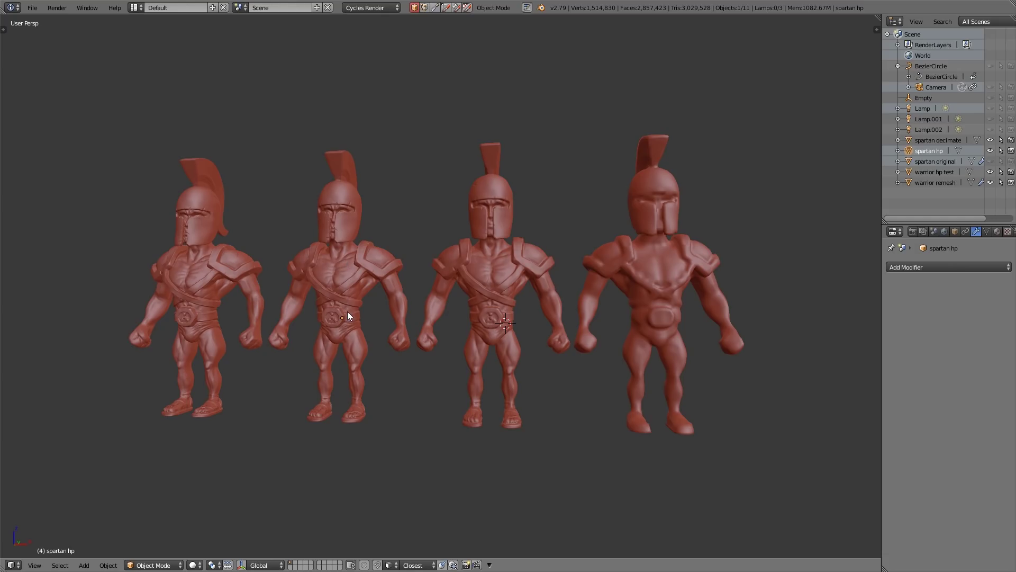
{"action": "scroll", "coordinate": [353, 331], "scroll_direction": "up", "scroll_amount": 3}
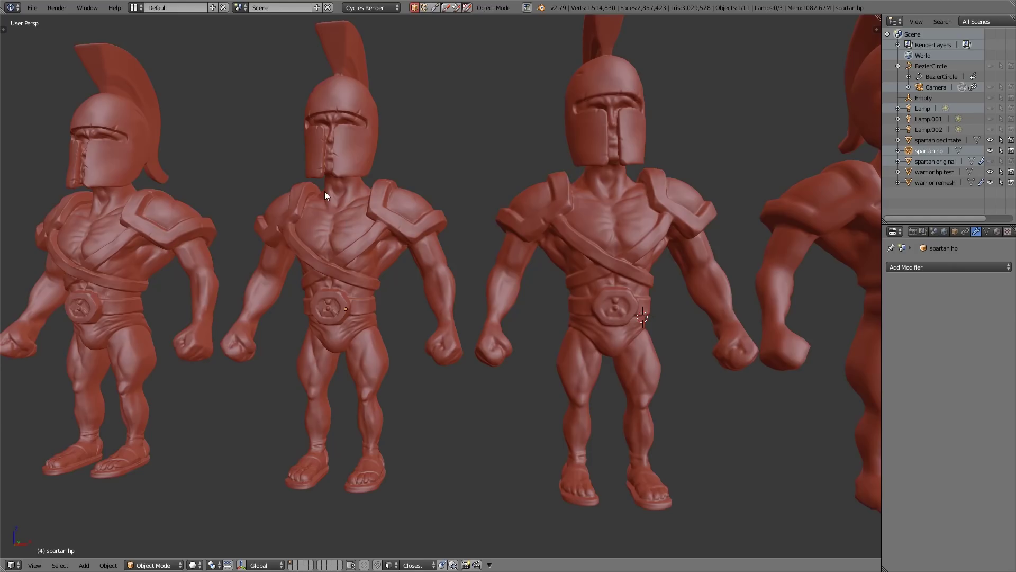
{"action": "left_click", "coordinate": [32, 7]}
{"action": "mouse_move", "coordinate": [55, 219]}
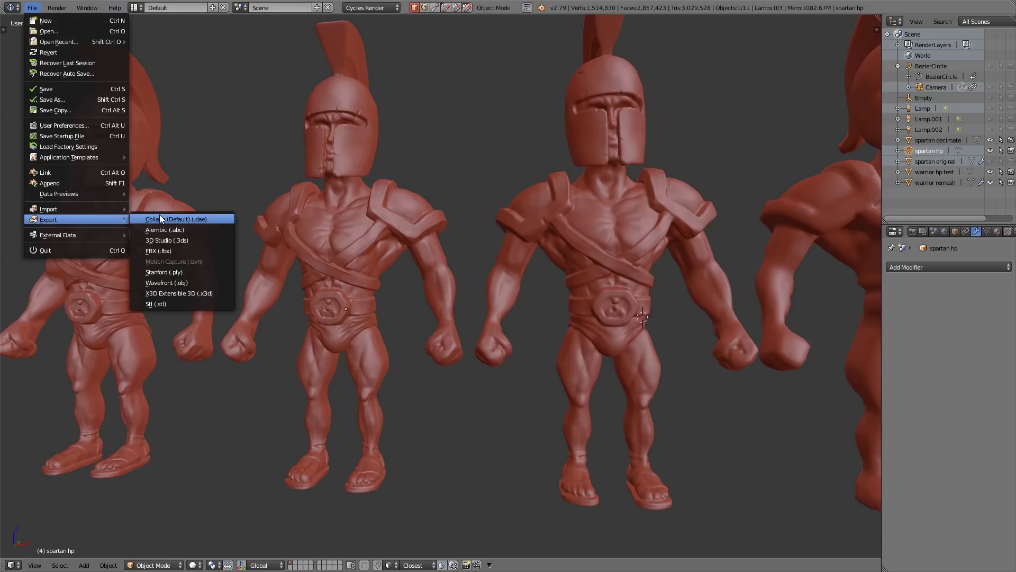
{"action": "left_click", "coordinate": [168, 282]}
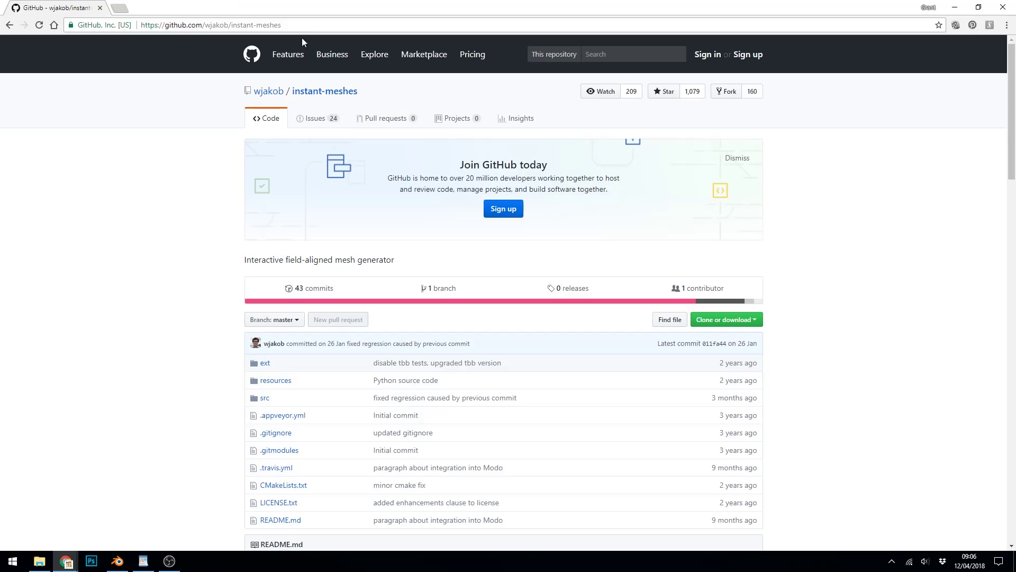
Scroll the instant-meshes GitHub page down to the Pre-compiled binaries section
{"action": "scroll", "coordinate": [895, 287], "scroll_direction": "down", "scroll_amount": 6}
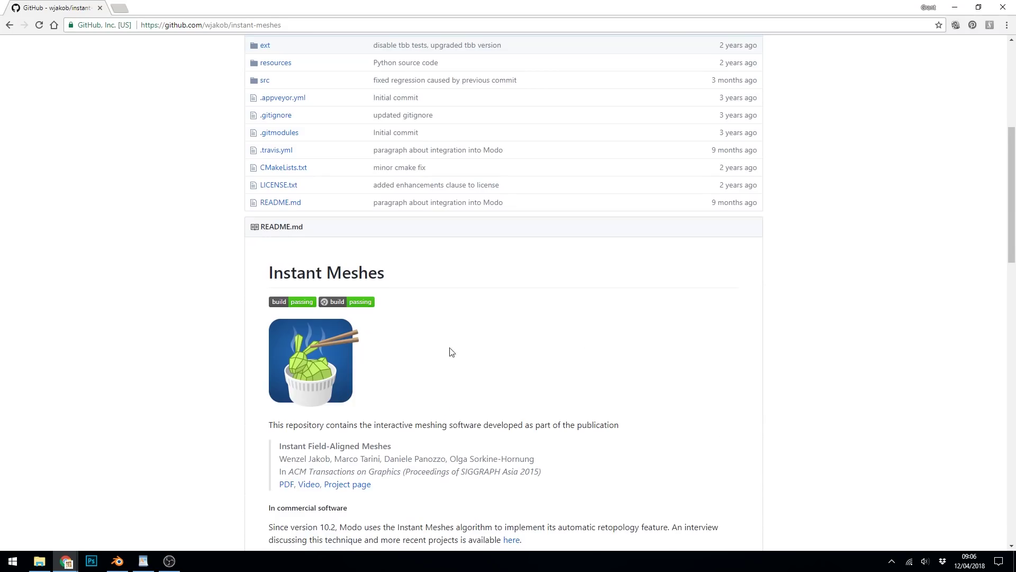
{"action": "scroll", "coordinate": [408, 380], "scroll_direction": "down", "scroll_amount": 1}
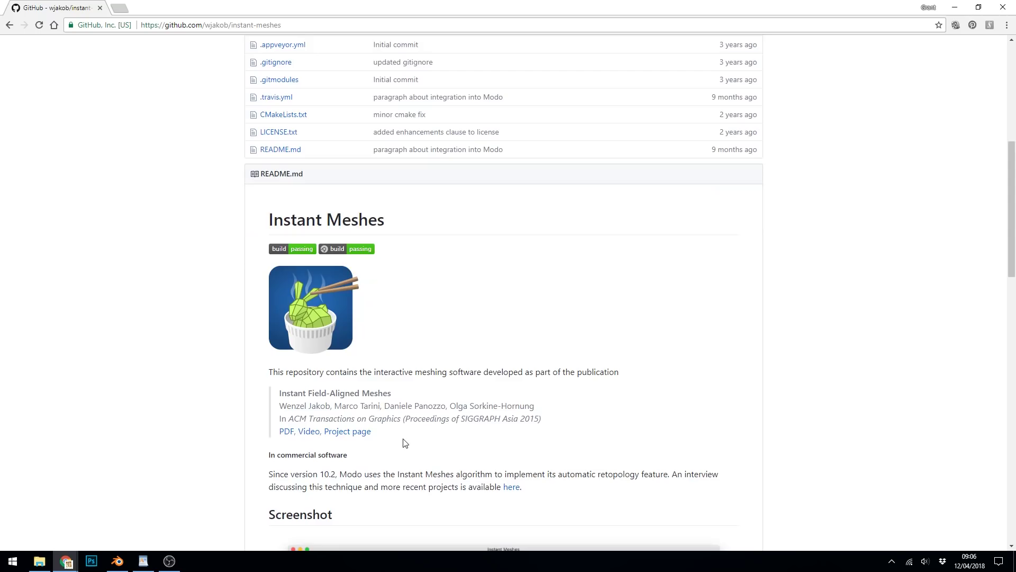
{"action": "scroll", "coordinate": [707, 397], "scroll_direction": "up", "scroll_amount": 5}
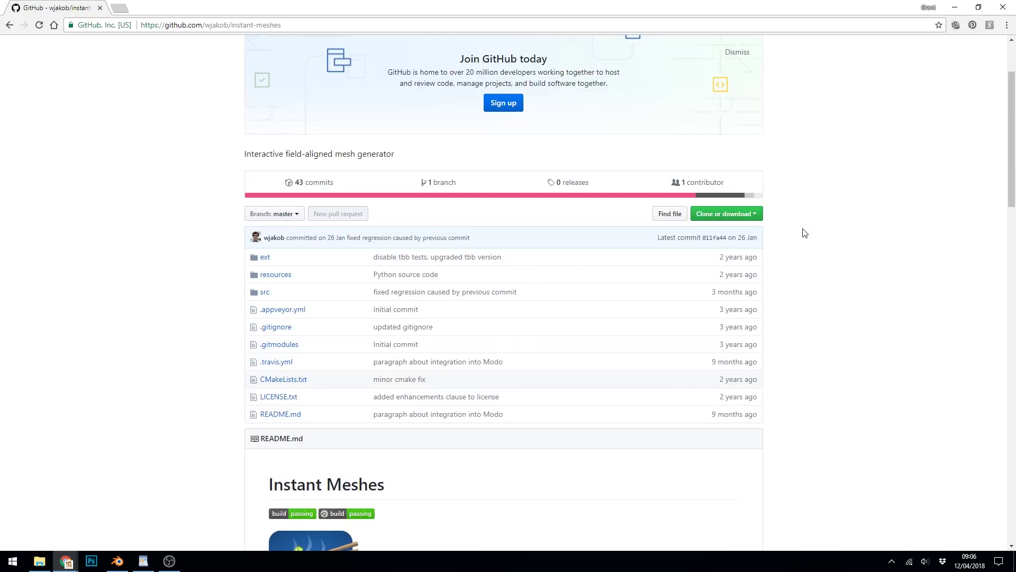
{"action": "scroll", "coordinate": [804, 233], "scroll_direction": "down", "scroll_amount": 15}
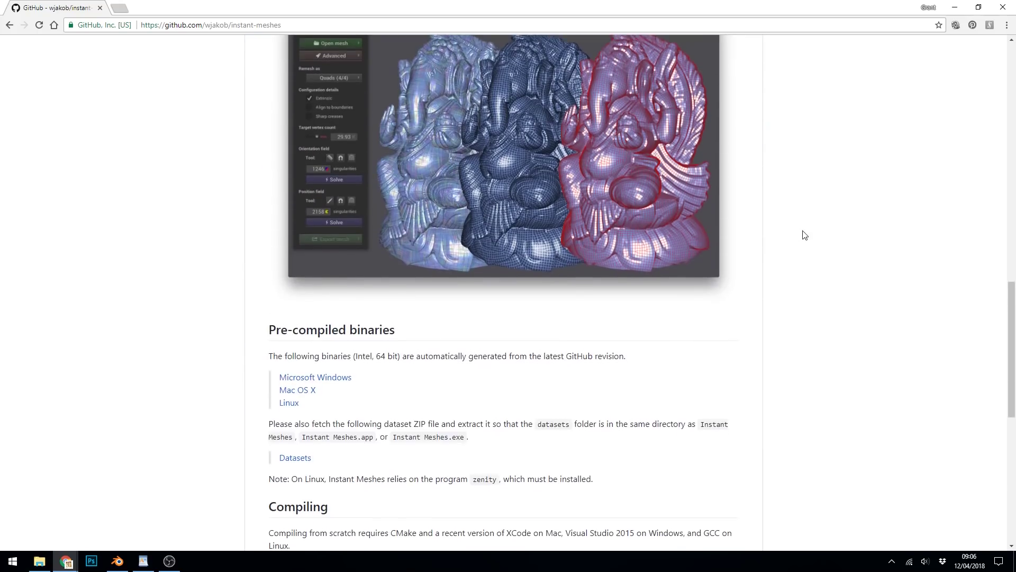
{"action": "scroll", "coordinate": [804, 232], "scroll_direction": "down", "scroll_amount": 2}
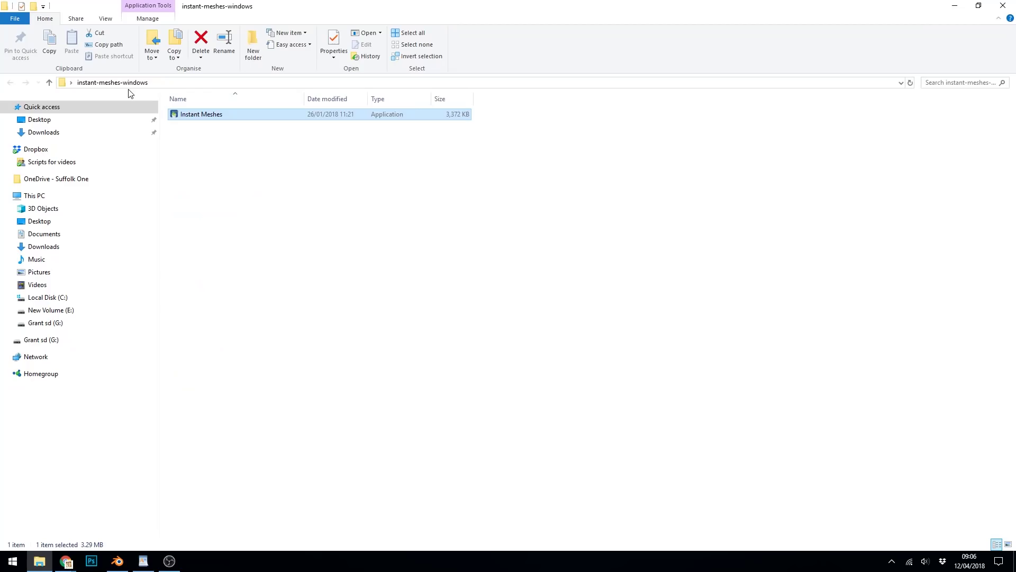
Launch the Instant Meshes application and maximize its window
{"action": "double_click", "coordinate": [194, 114]}
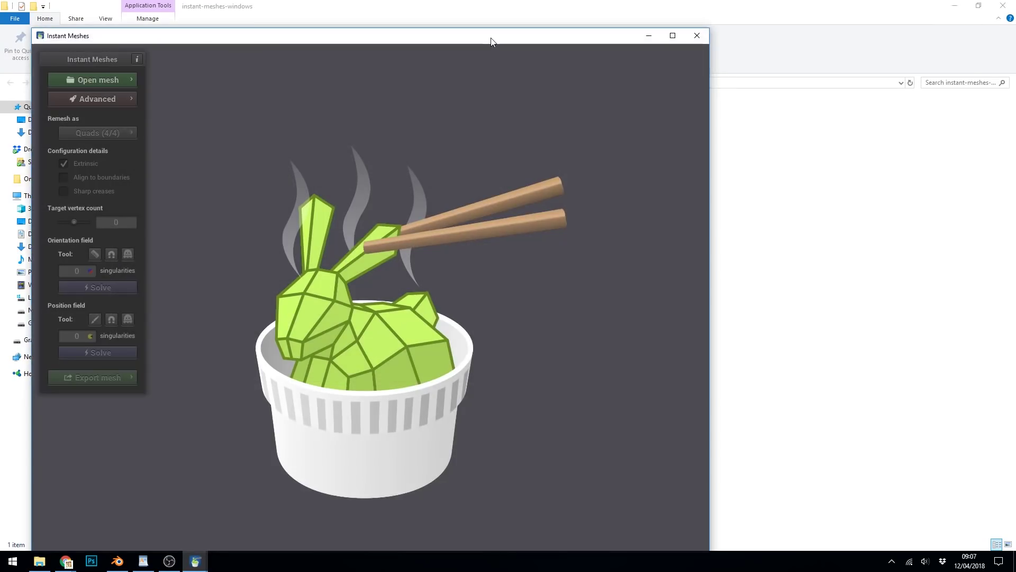
{"action": "double_click", "coordinate": [490, 37]}
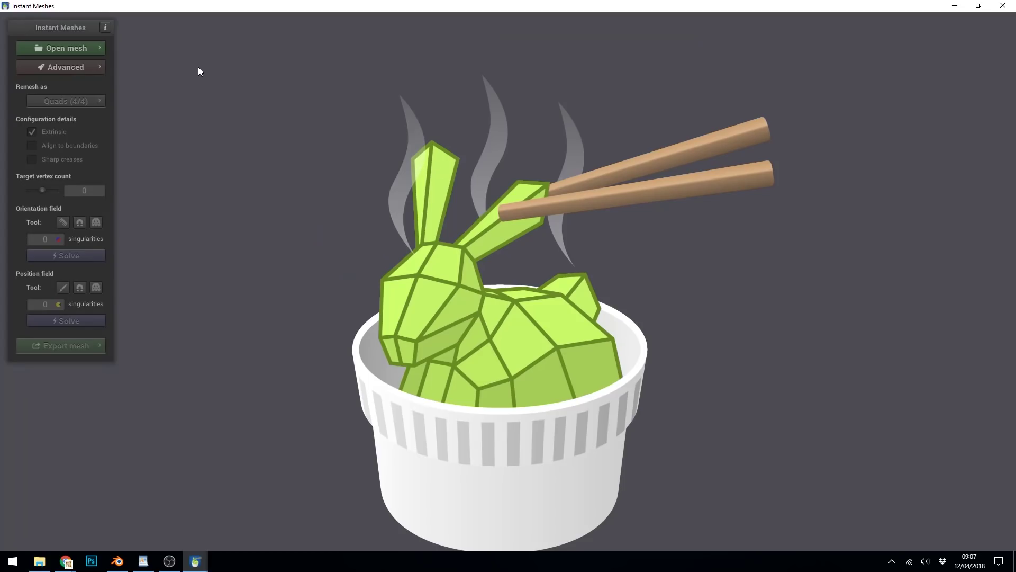
Open warrior.obj as the mesh and turn the model to a front view
{"action": "left_click", "coordinate": [74, 48]}
{"action": "left_click", "coordinate": [143, 54]}
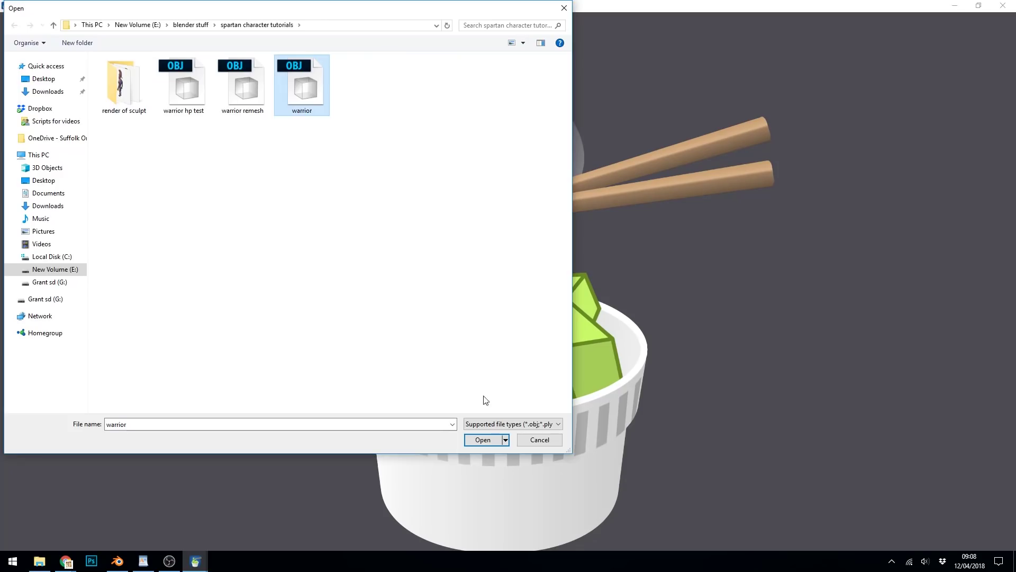
{"action": "left_click", "coordinate": [483, 439]}
{"action": "left_click_drag", "start_coordinate": [500, 293], "coordinate": [401, 251]}
{"action": "scroll", "coordinate": [537, 303], "scroll_direction": "up", "scroll_amount": 6}
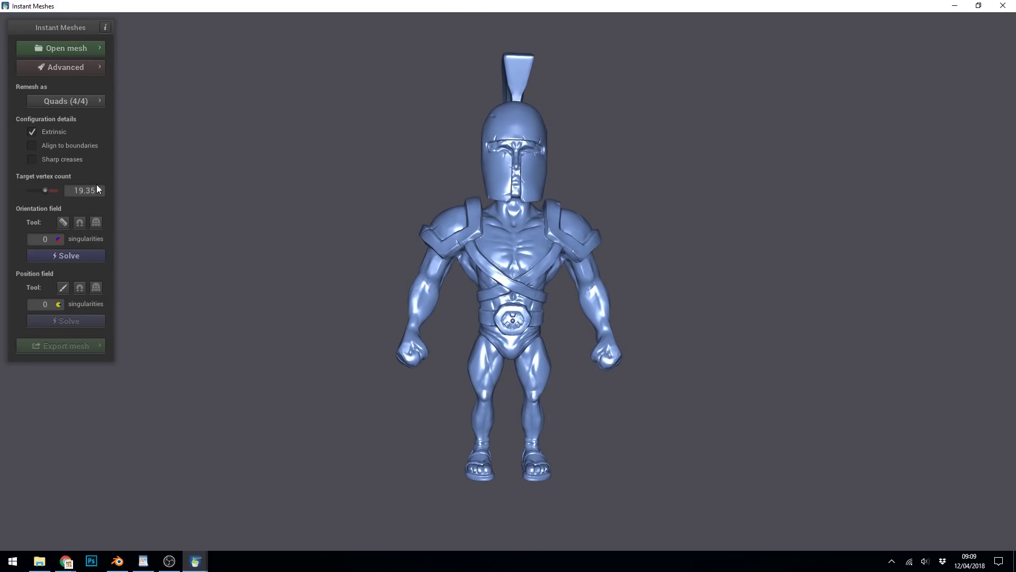
Accept the 33.64K target vertex count with input subdivision, then solve the orientation field
{"action": "left_click", "coordinate": [47, 191]}
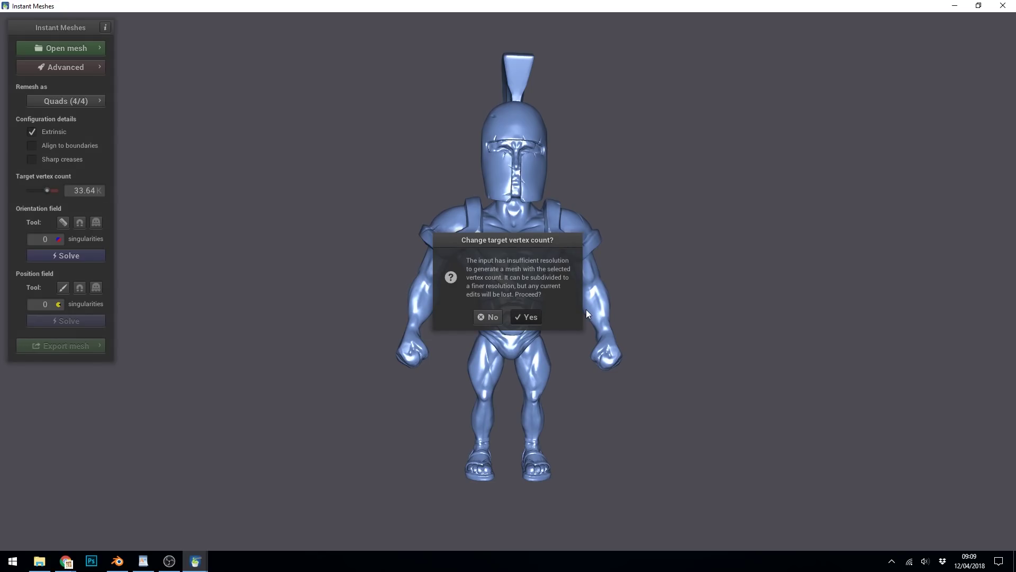
{"action": "left_click", "coordinate": [526, 316]}
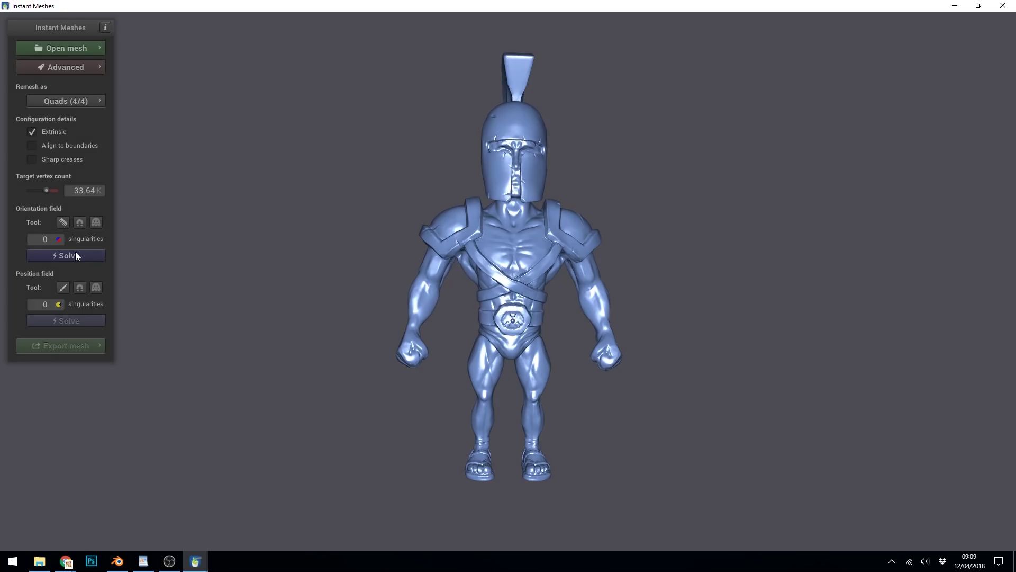
{"action": "left_click", "coordinate": [67, 256]}
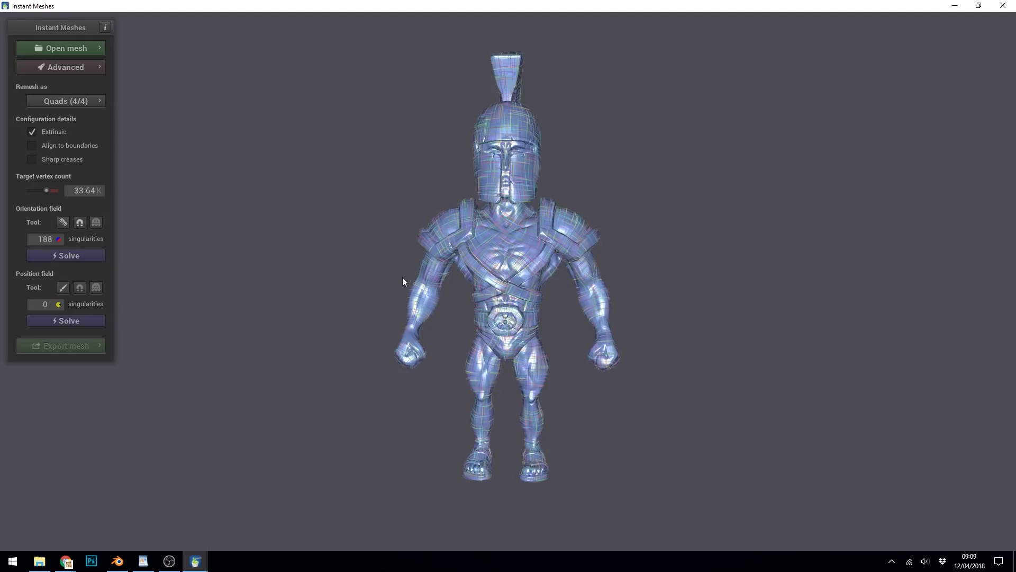
{"action": "scroll", "coordinate": [414, 177], "scroll_direction": "up", "scroll_amount": 5}
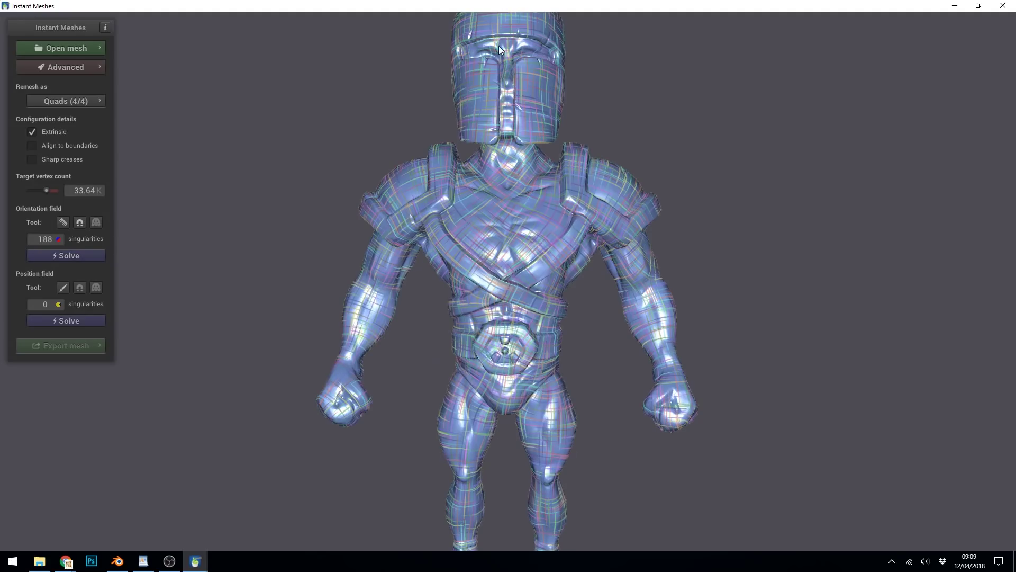
Comb the orientation field down the chest, along both chest straps and across the belt
{"action": "left_click", "coordinate": [66, 223]}
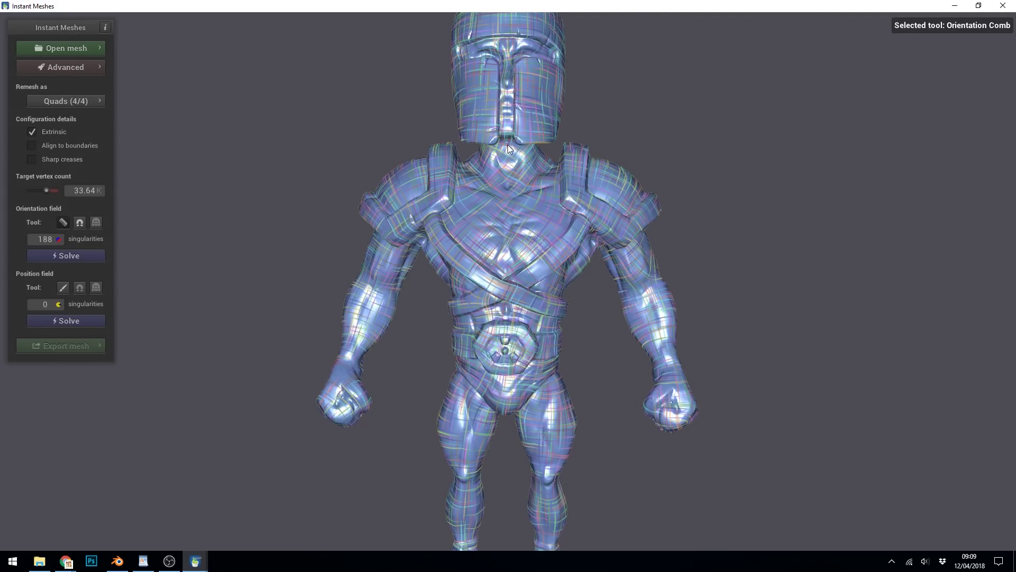
{"action": "left_click_drag", "start_coordinate": [509, 257], "coordinate": [510, 270]}
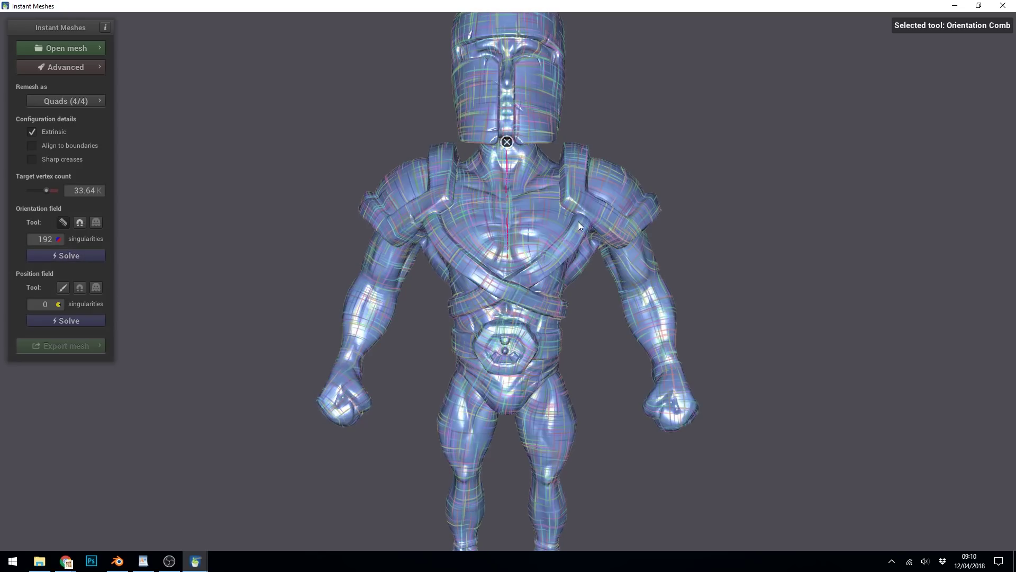
{"action": "left_click_drag", "start_coordinate": [522, 278], "coordinate": [577, 221]}
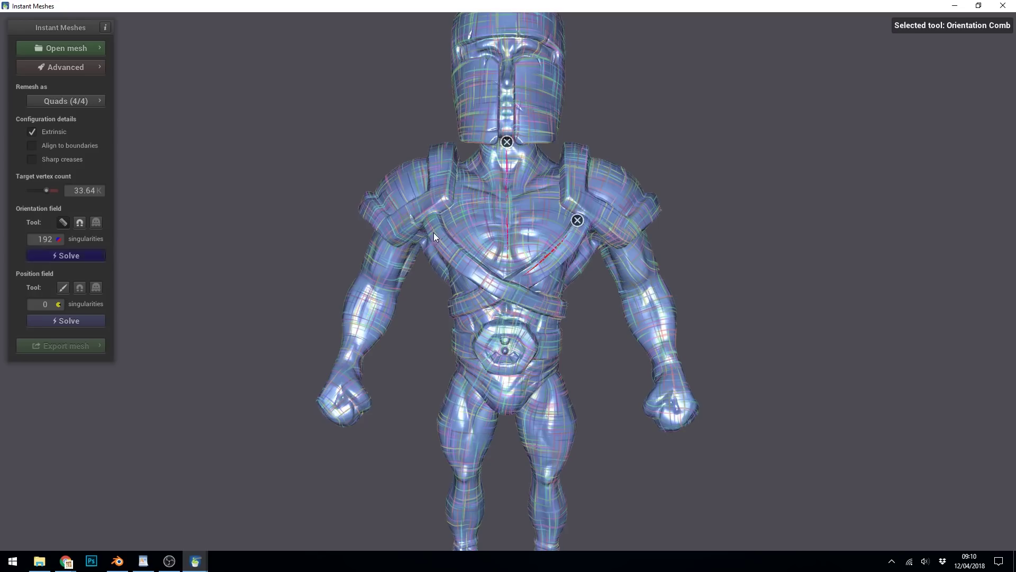
{"action": "left_click_drag", "start_coordinate": [558, 307], "coordinate": [431, 231]}
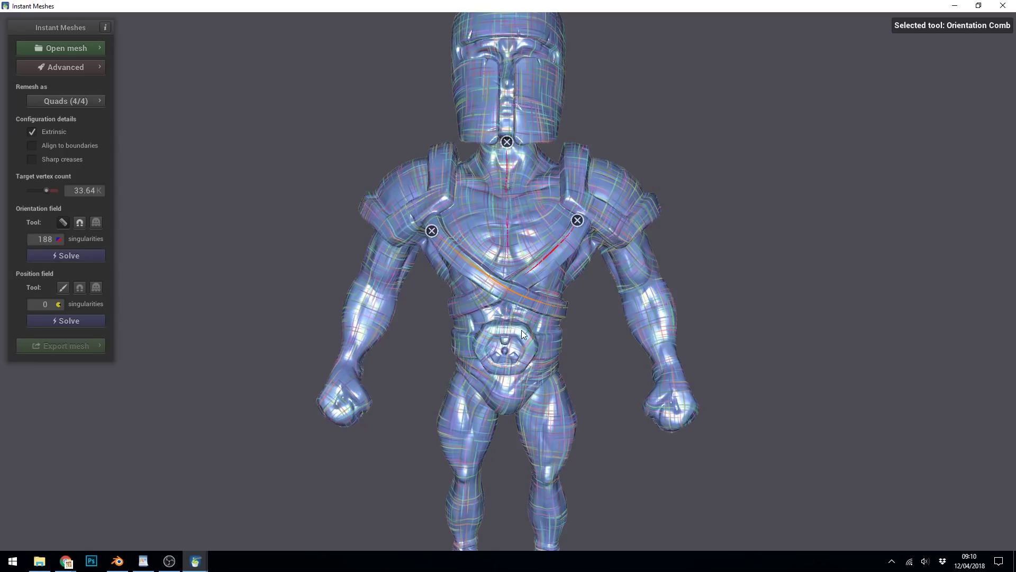
{"action": "mouse_move", "coordinate": [491, 330]}
{"action": "left_mouse_down"}
{"action": "mouse_move", "coordinate": [494, 369]}
{"action": "mouse_move", "coordinate": [521, 361]}
{"action": "left_mouse_up"}
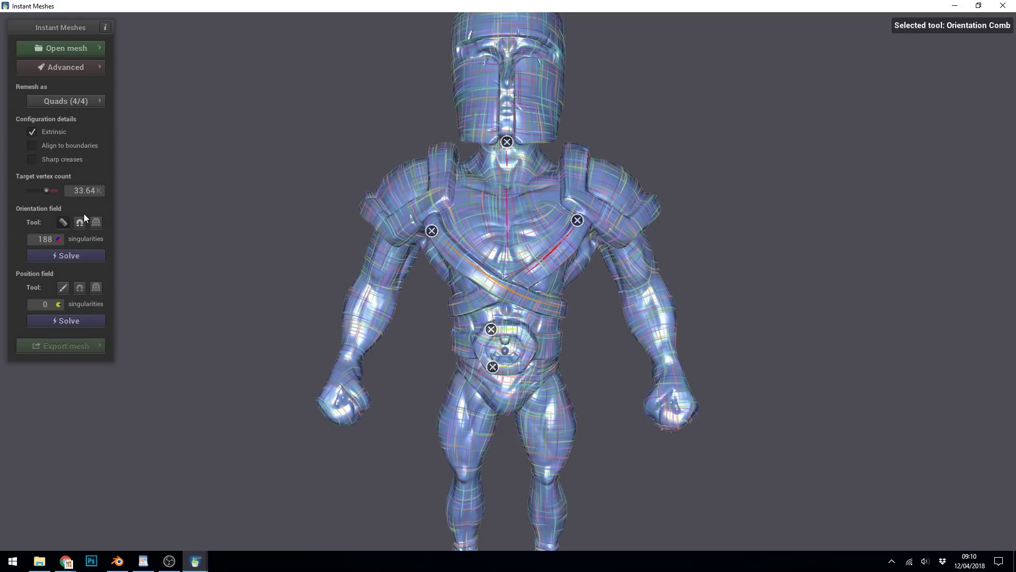
{"action": "left_click", "coordinate": [63, 222]}
{"action": "left_click_drag", "start_coordinate": [612, 359], "coordinate": [498, 320]}
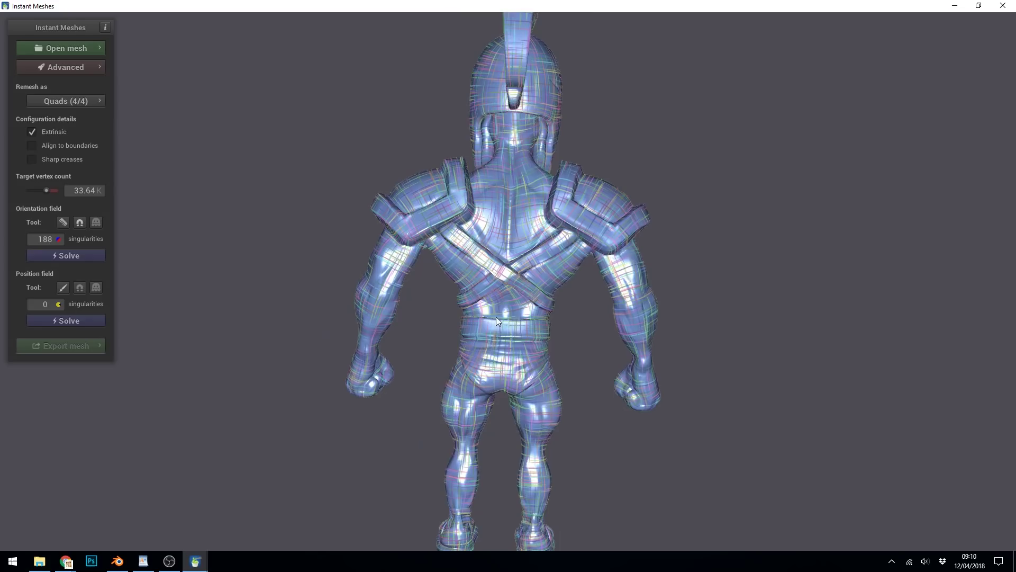
Comb the orientation field up the warrior's back and along the rear belt
{"action": "left_click", "coordinate": [63, 222]}
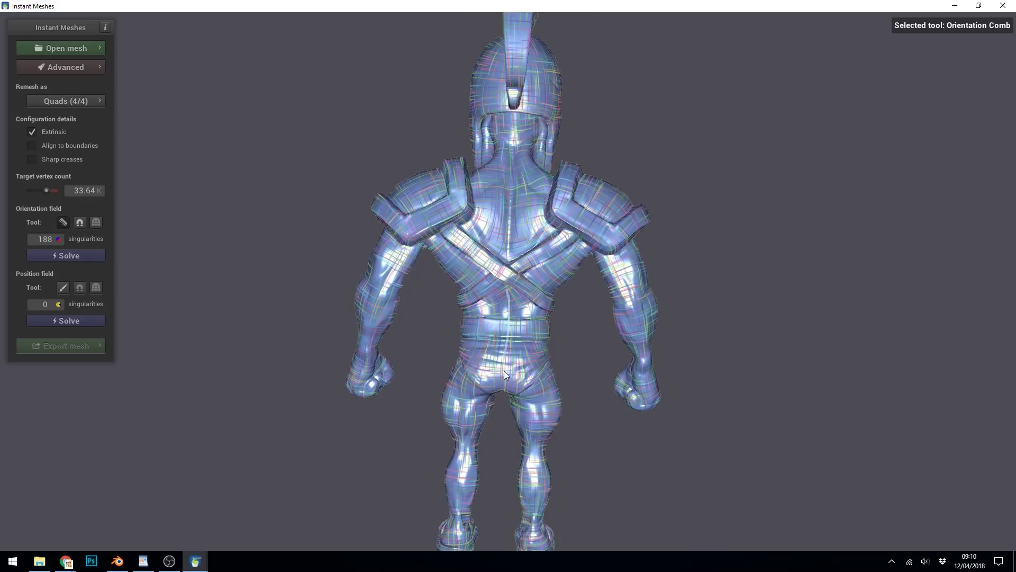
{"action": "left_click_drag", "start_coordinate": [511, 390], "coordinate": [507, 283]}
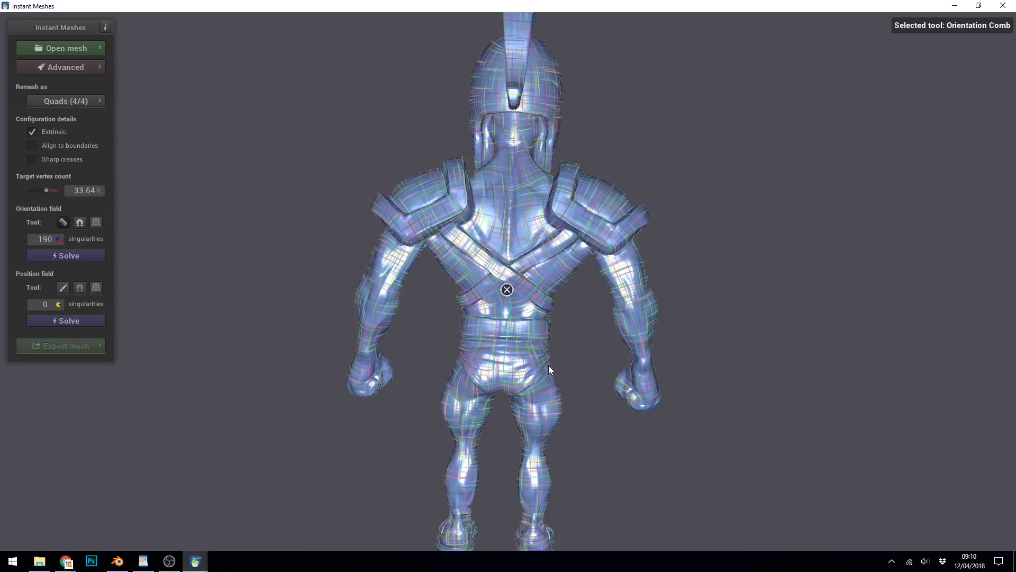
{"action": "left_click_drag", "start_coordinate": [477, 311], "coordinate": [540, 311]}
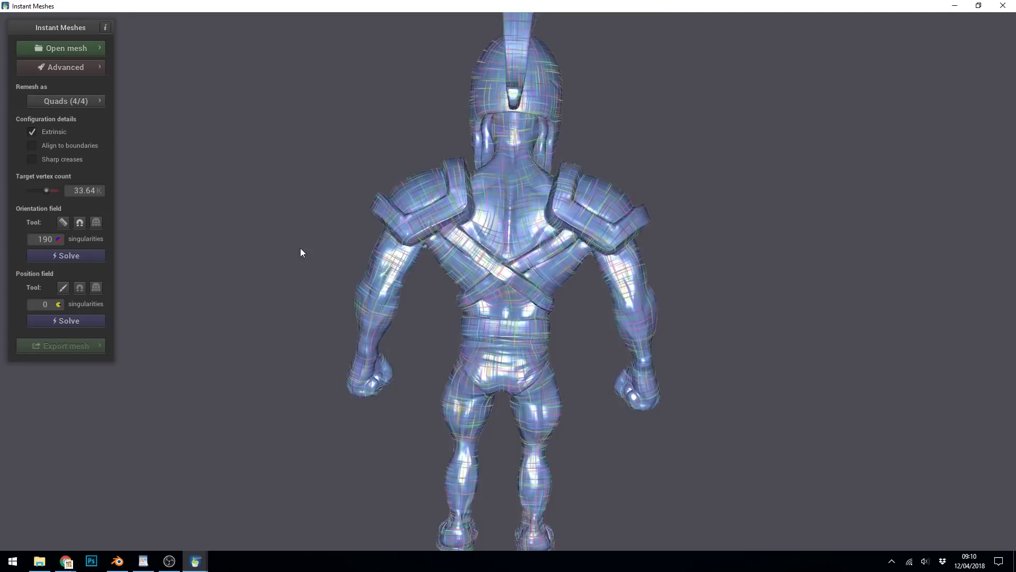
{"action": "left_click_drag", "start_coordinate": [302, 249], "coordinate": [466, 303]}
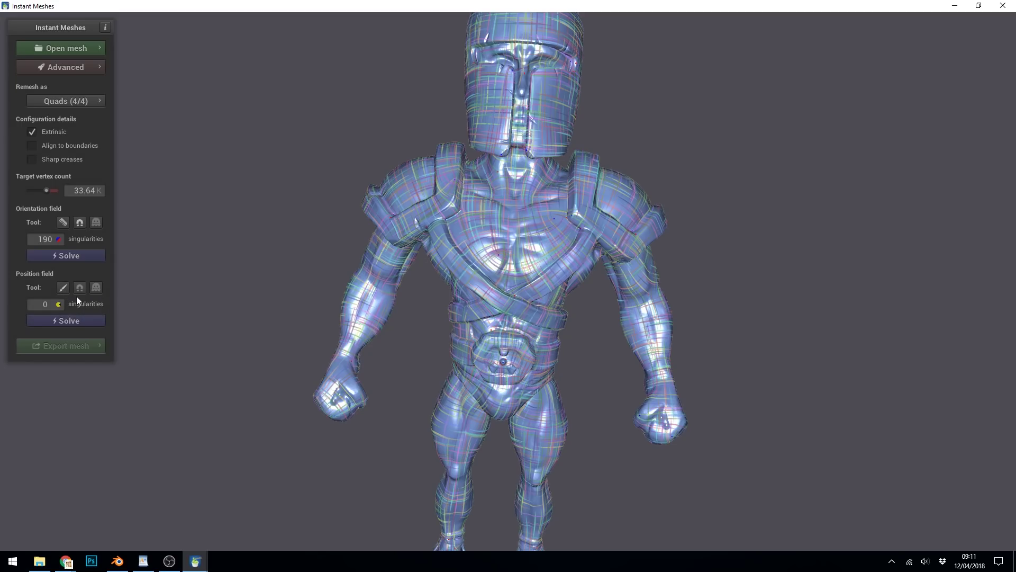
Re-solve the orientation field, solve the position field into quads, and open export options
{"action": "left_click", "coordinate": [71, 255]}
{"action": "left_click", "coordinate": [69, 320]}
{"action": "left_click_drag", "start_coordinate": [530, 158], "coordinate": [675, 158]}
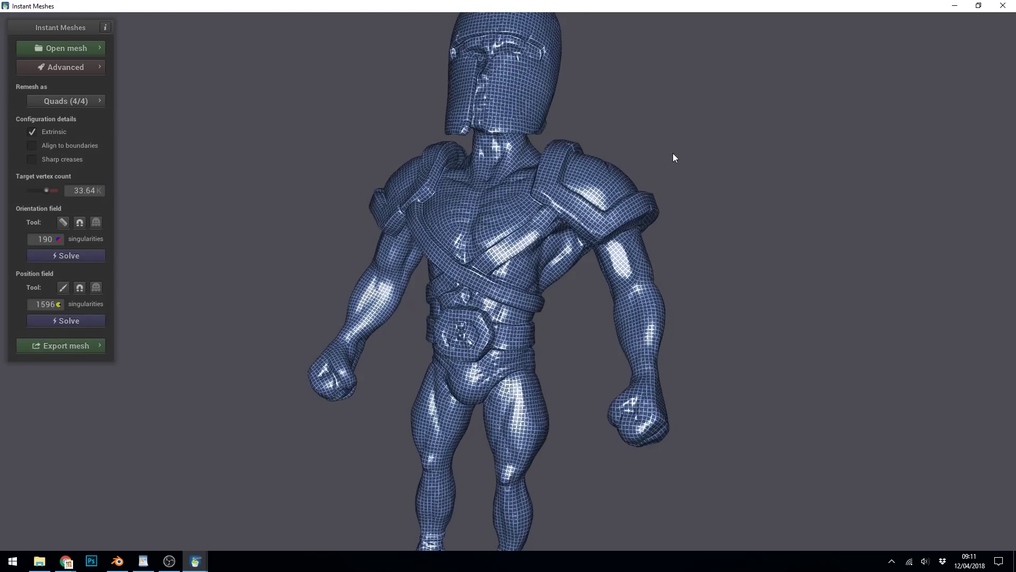
{"action": "left_click_drag", "start_coordinate": [648, 193], "coordinate": [558, 266]}
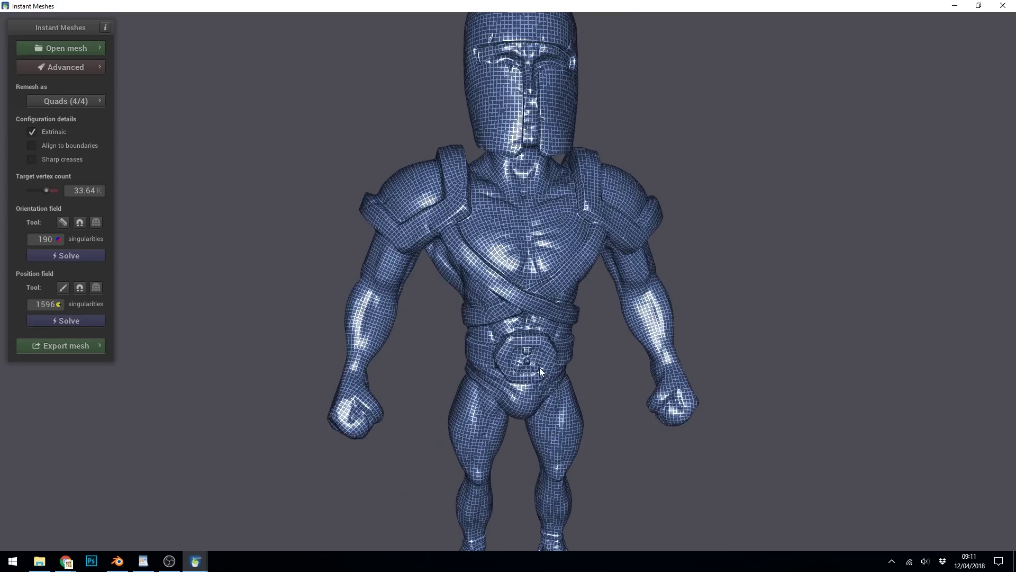
{"action": "left_click", "coordinate": [86, 352]}
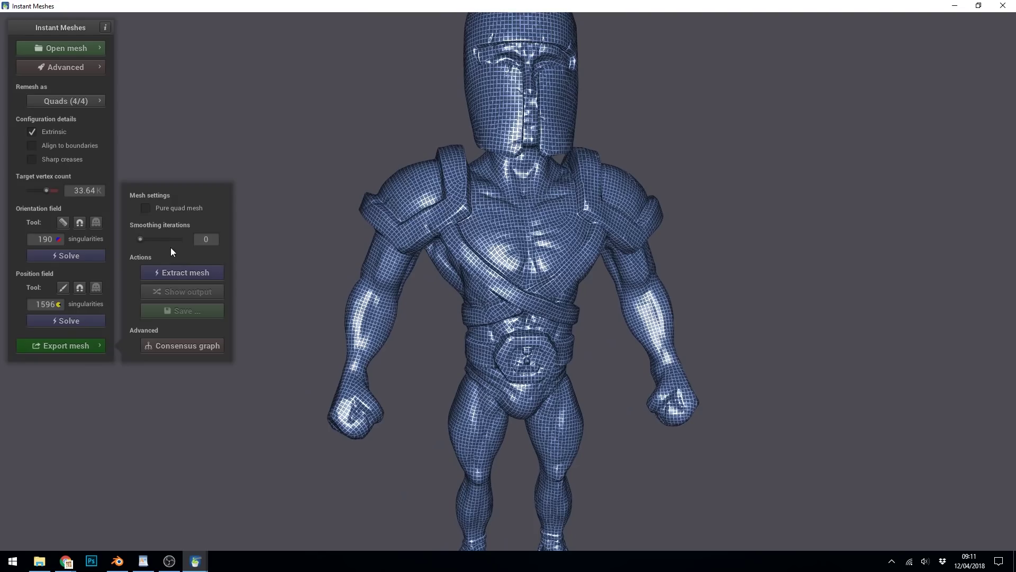
Extract the quad mesh and save it as 'warrior hp test2.obj', then return to Blender
{"action": "left_click", "coordinate": [194, 272]}
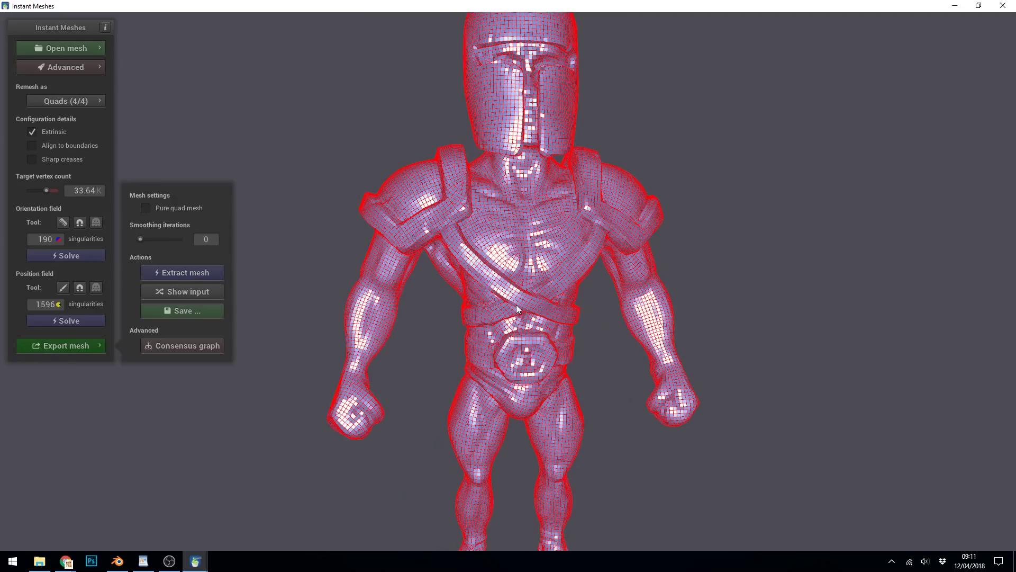
{"action": "left_click", "coordinate": [177, 312]}
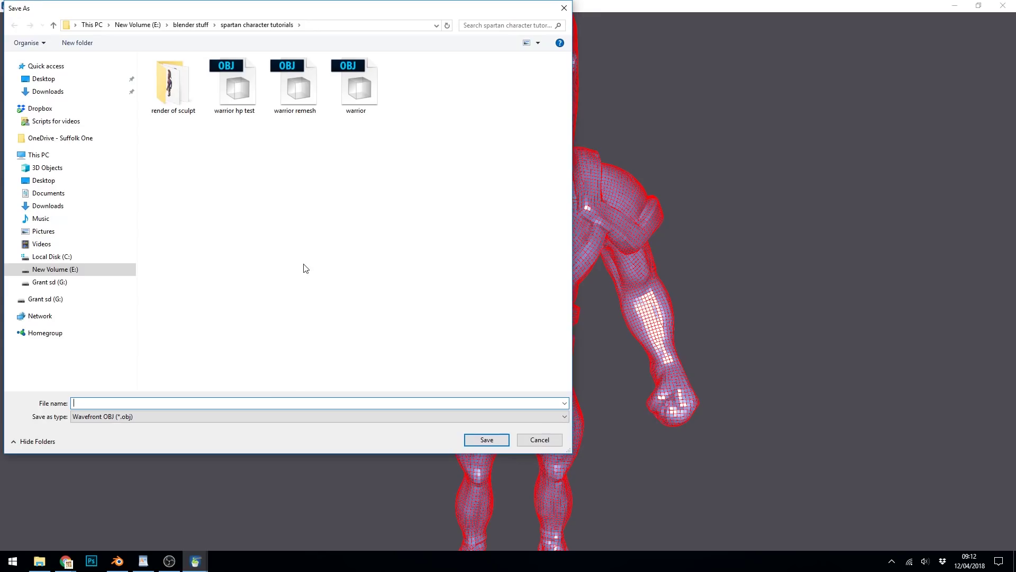
{"action": "left_click", "coordinate": [229, 104]}
{"action": "left_click", "coordinate": [135, 403]}
{"action": "type", "text": "2.obj"}
{"action": "left_click", "coordinate": [483, 439]}
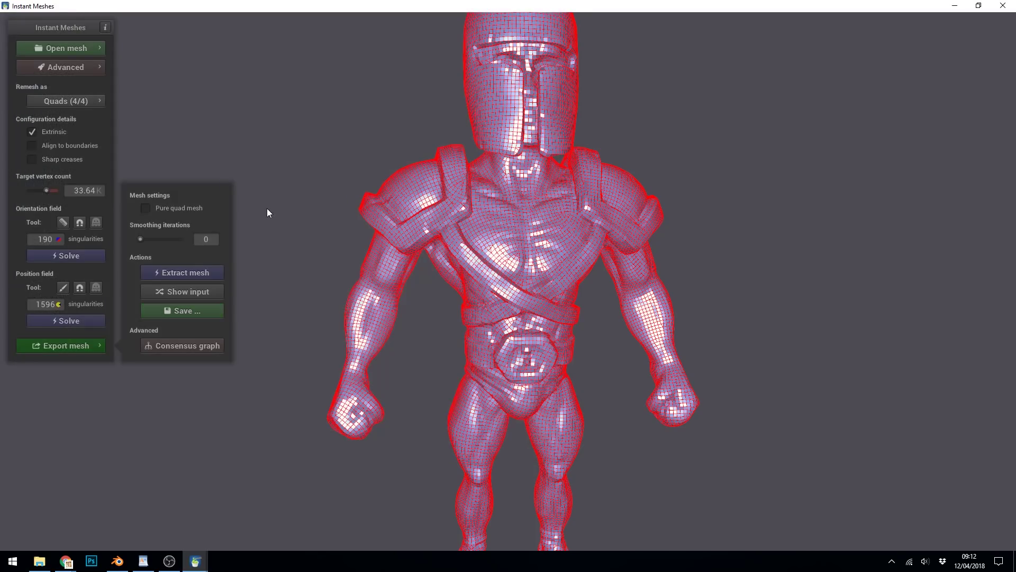
{"action": "left_click", "coordinate": [127, 560]}
Import warrior hp test2.obj as a Wavefront OBJ file
{"action": "left_click", "coordinate": [33, 21]}
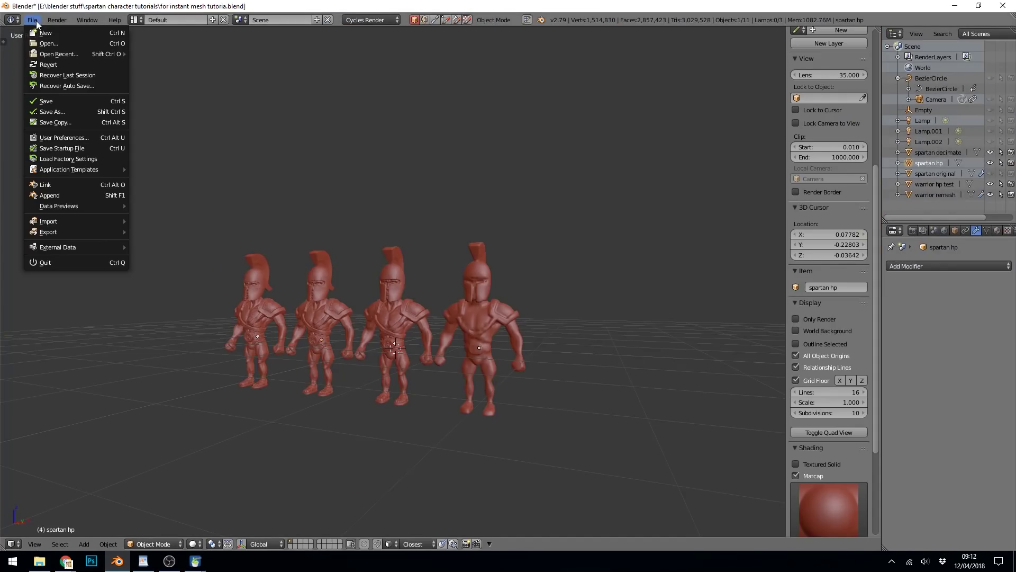
{"action": "mouse_move", "coordinate": [80, 220]}
{"action": "left_click", "coordinate": [169, 284]}
{"action": "double_click", "coordinate": [176, 137]}
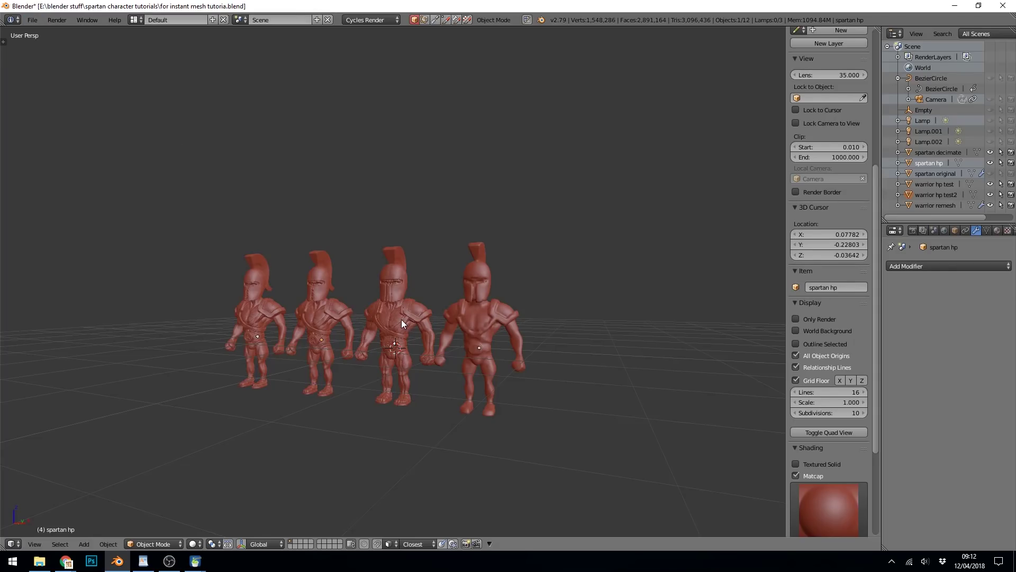
Move the imported spartan to the right, clear of the overlapped figure
{"action": "key", "text": "g"}
{"action": "left_click", "coordinate": [629, 346]}
{"action": "scroll", "coordinate": [628, 347], "scroll_direction": "up", "scroll_amount": 5}
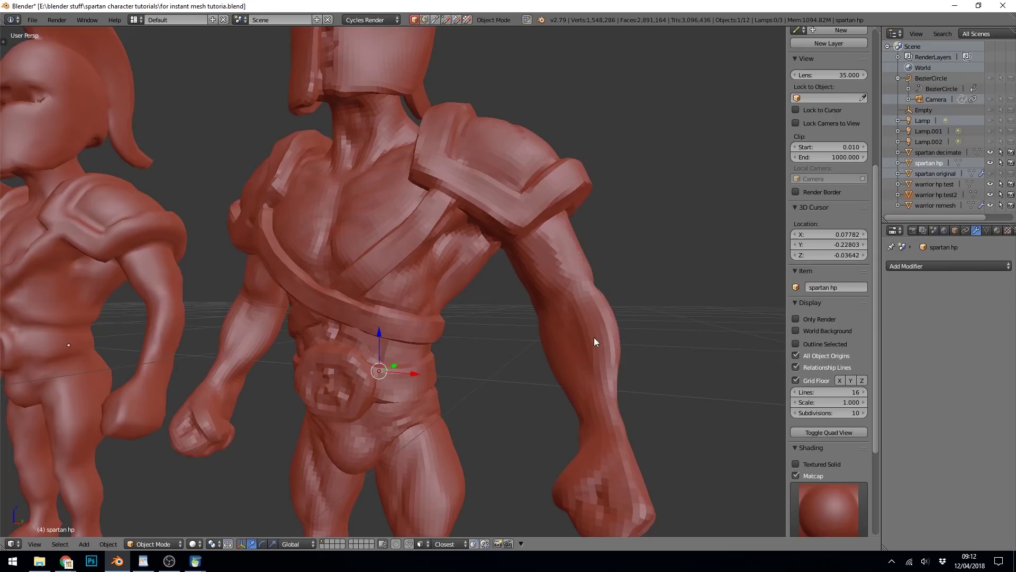
{"action": "scroll", "coordinate": [594, 337], "scroll_direction": "down", "scroll_amount": 2}
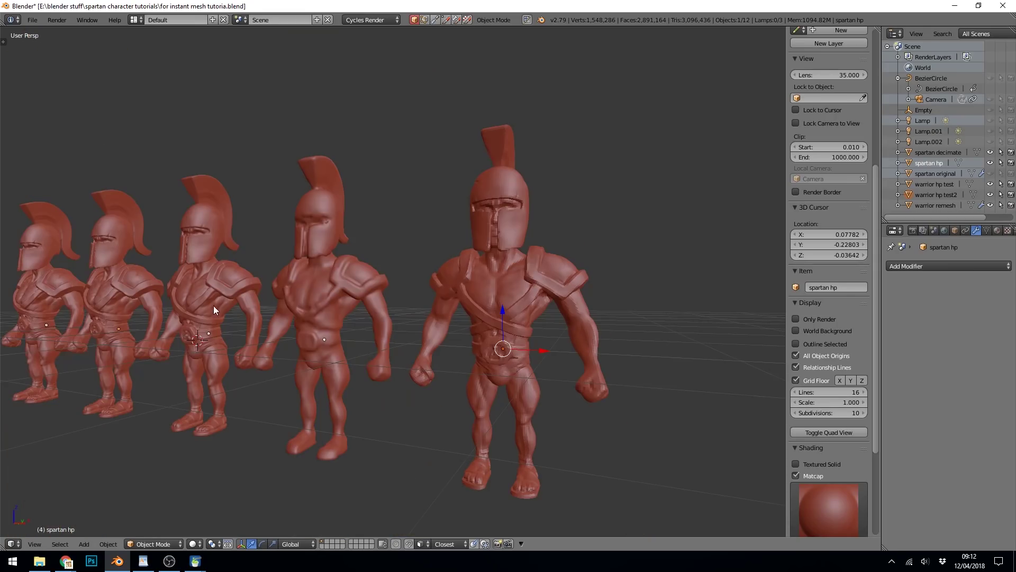
Select all of warrior hp test2's mesh in Edit Mode, apply Clear Sharp, and return to Object Mode
{"action": "right_click", "coordinate": [497, 266]}
{"action": "key", "text": "Tab"}
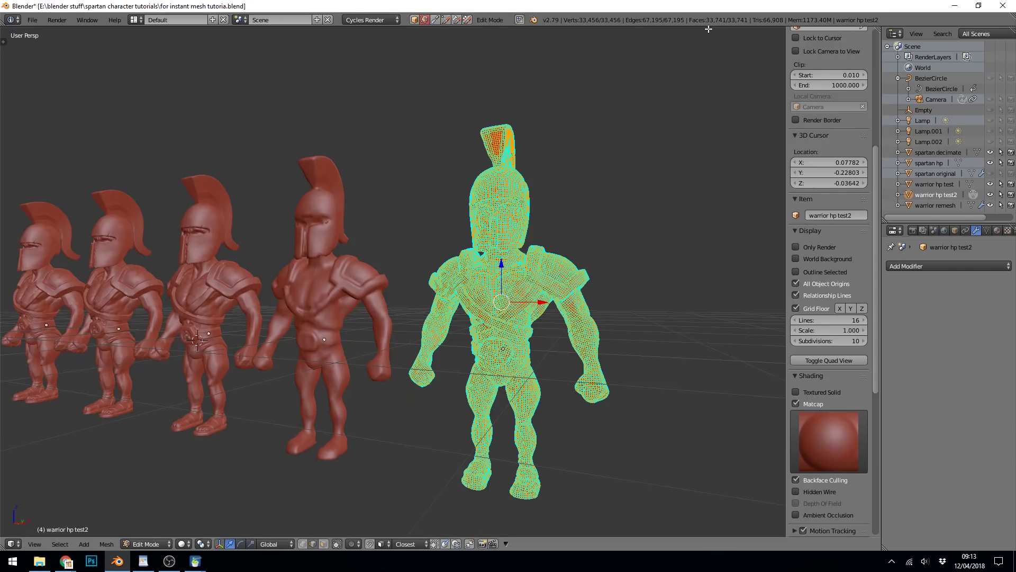
{"action": "key", "text": "Tab"}
{"action": "scroll", "coordinate": [578, 279], "scroll_direction": "up", "scroll_amount": 4}
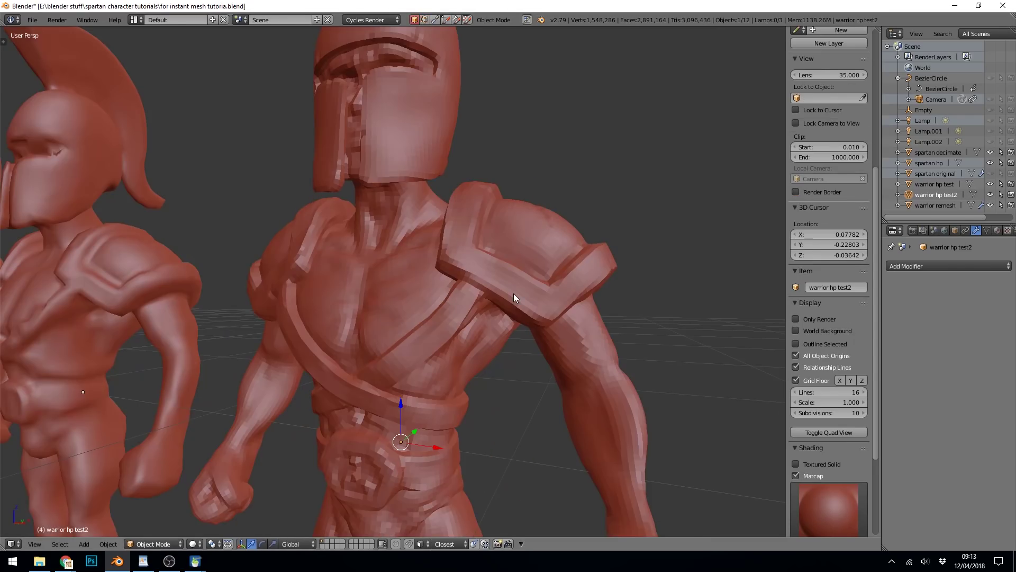
{"action": "key", "text": "Tab"}
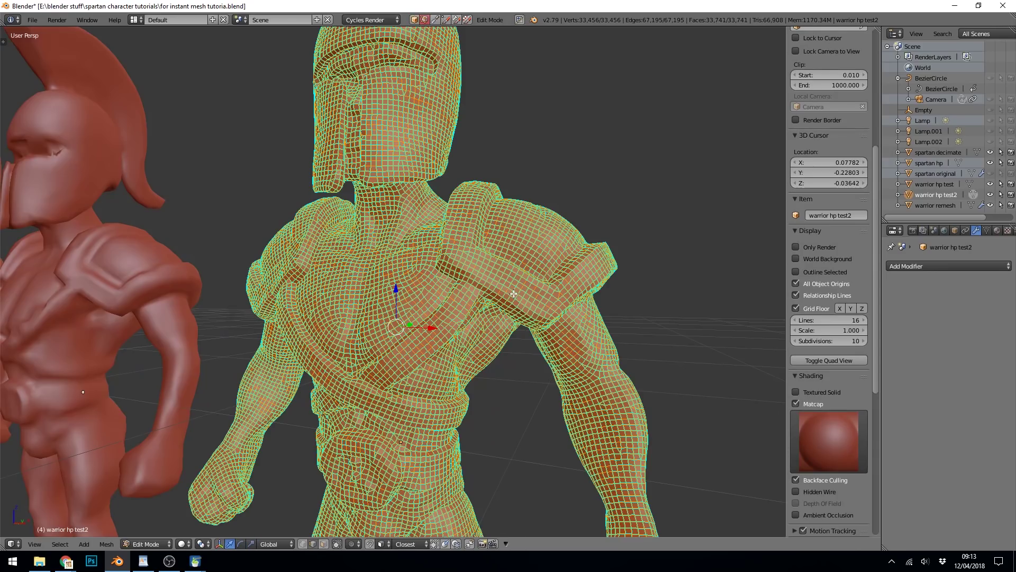
{"action": "key", "text": "a"}
{"action": "key", "text": "a"}
{"action": "key", "text": "ctrl+e"}
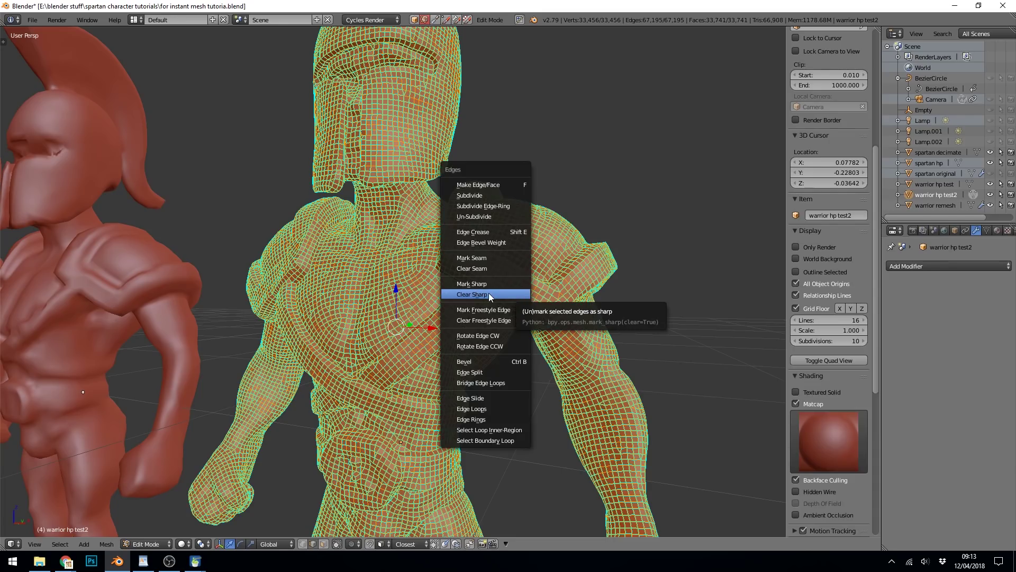
{"action": "left_click", "coordinate": [488, 295]}
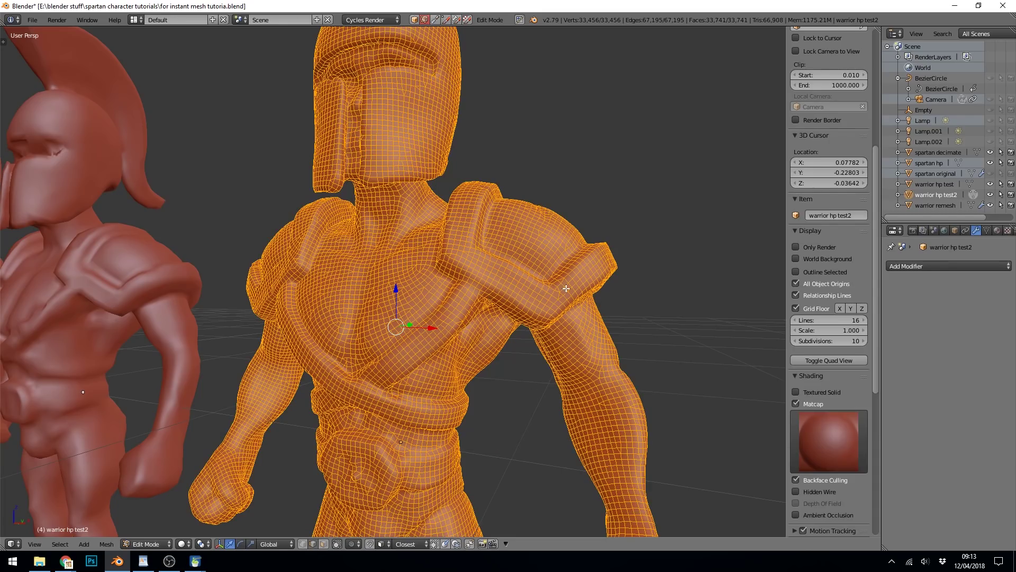
{"action": "key", "text": "Tab"}
Move warrior remesh further right and warrior hp test2 further left along the row
{"action": "scroll", "coordinate": [538, 283], "scroll_direction": "down", "scroll_amount": 6}
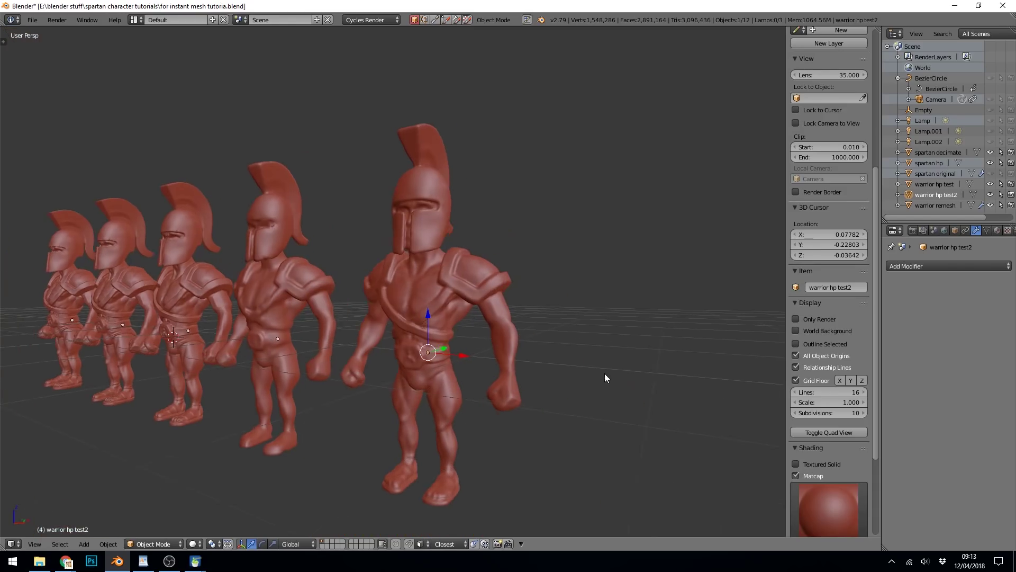
{"action": "middle_click_drag", "start_coordinate": [608, 373], "coordinate": [512, 353]}
{"action": "right_click", "coordinate": [481, 341]}
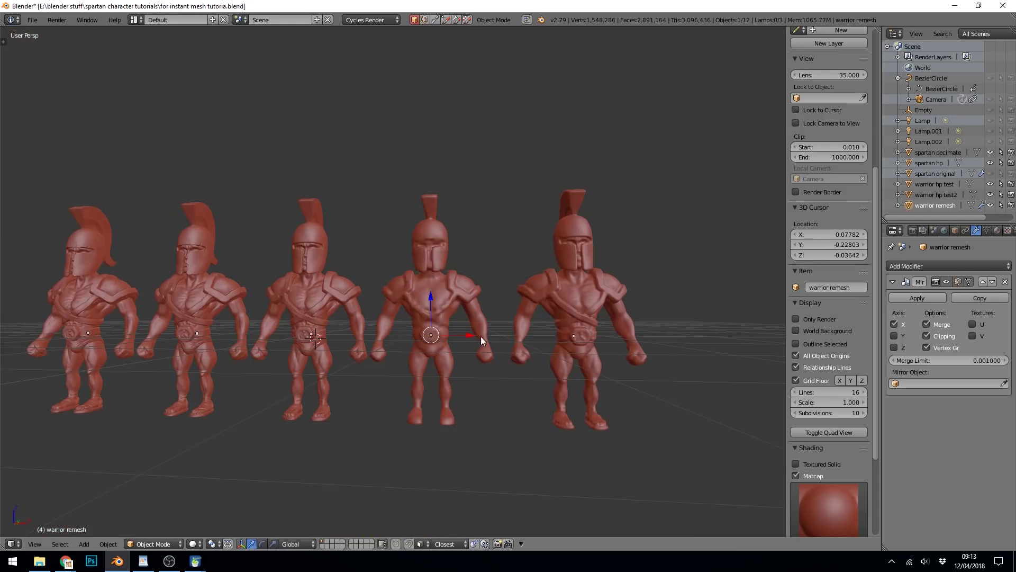
{"action": "key", "text": "g"}
{"action": "left_click", "coordinate": [650, 340]}
{"action": "right_click", "coordinate": [593, 340]}
{"action": "key", "text": "g"}
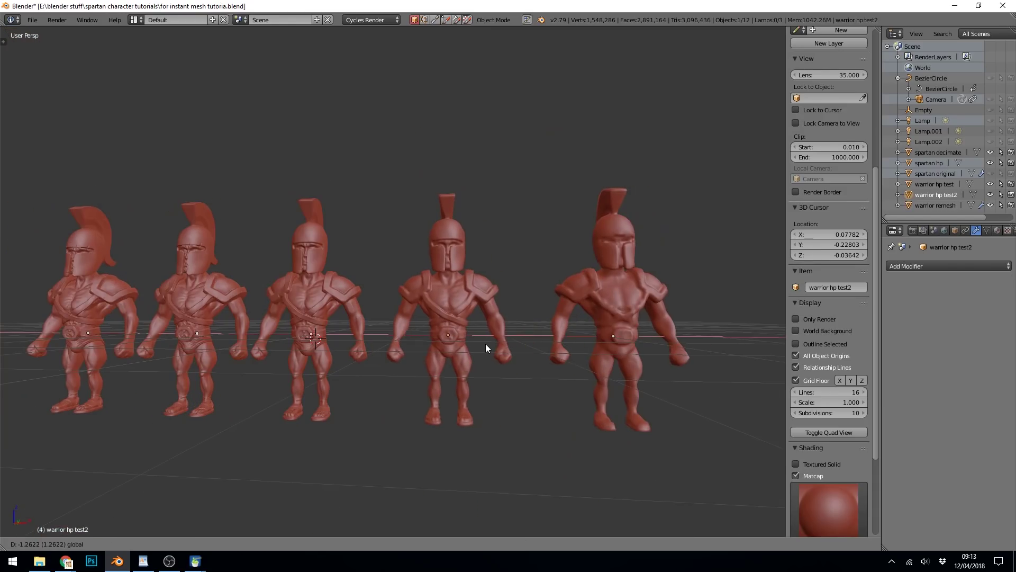
{"action": "left_click", "coordinate": [492, 344]}
Slide warrior remesh along X into its end position and leave it selected
{"action": "right_click", "coordinate": [633, 322]}
{"action": "left_click_drag", "start_coordinate": [646, 336], "coordinate": [622, 336]}
{"action": "middle_click_drag", "start_coordinate": [622, 335], "coordinate": [551, 358]}
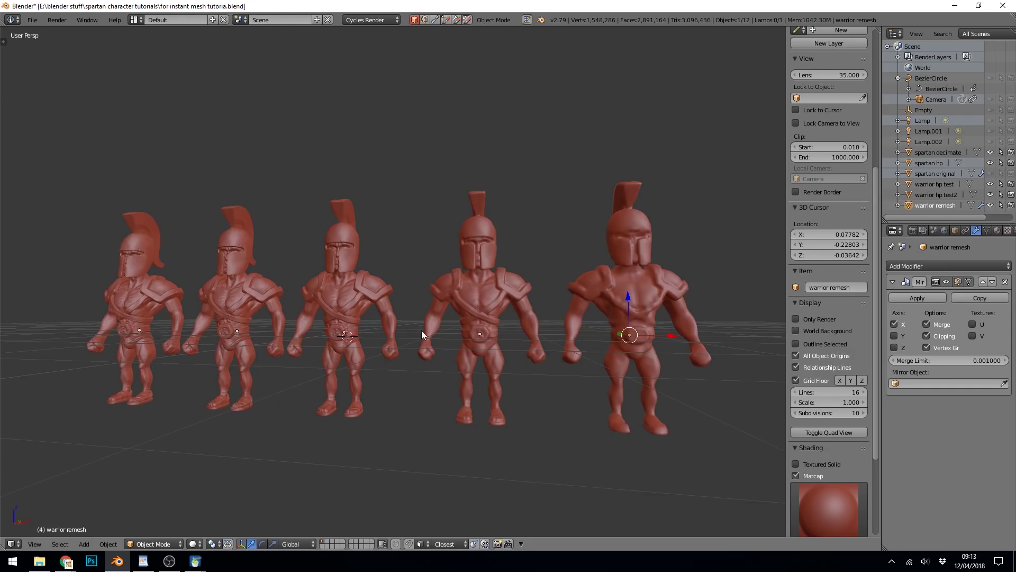
{"action": "right_click", "coordinate": [479, 304]}
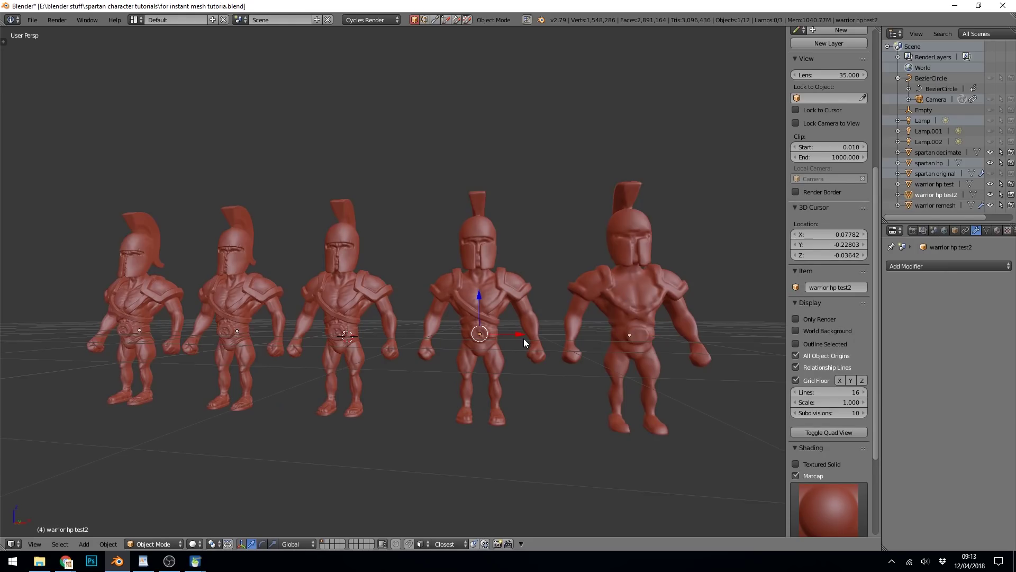
{"action": "right_click", "coordinate": [635, 336]}
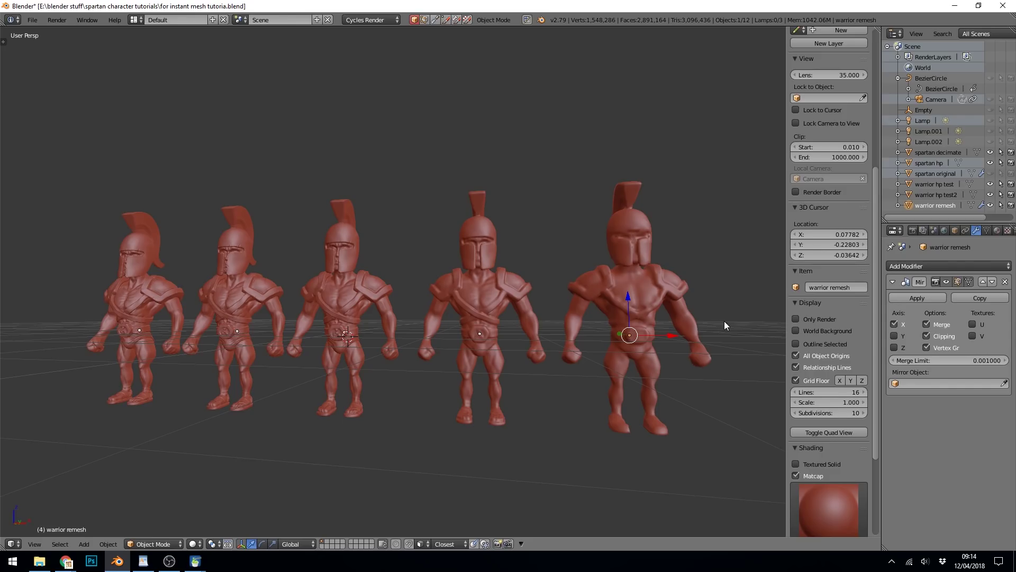
In Edit Mode, zoom in on warrior remesh and dissolve the edge loop around its waist
{"action": "key", "text": "Tab"}
{"action": "key", "text": "KP_Decimal"}
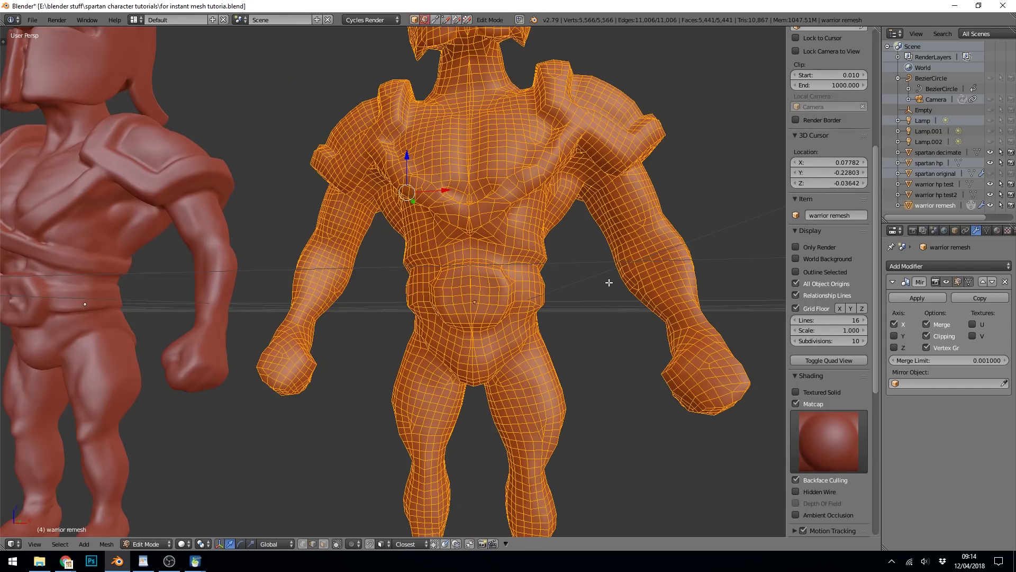
{"action": "right_click", "coordinate": [486, 295]}
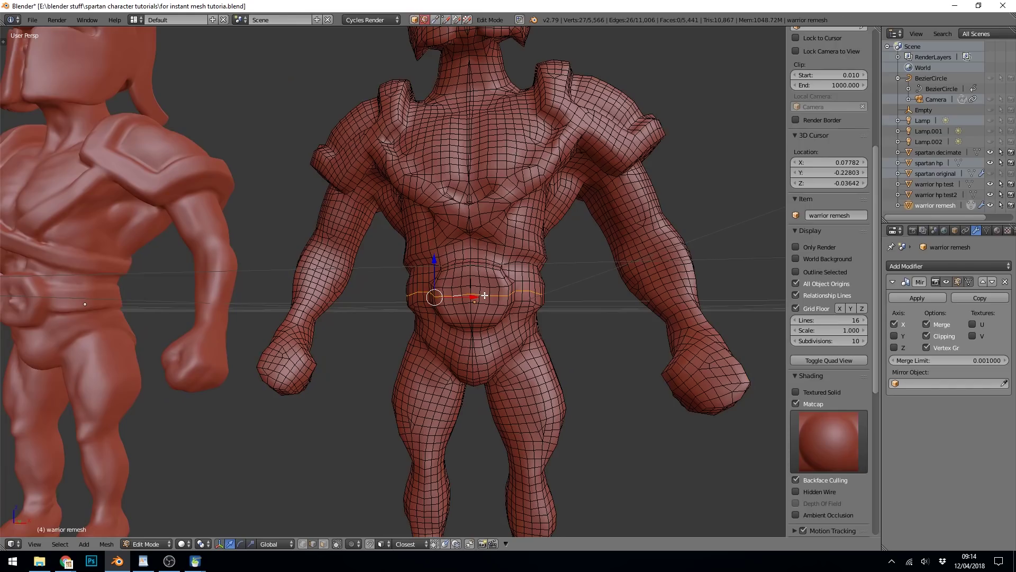
{"action": "right_click", "coordinate": [486, 288], "text": "alt"}
{"action": "key", "text": "x"}
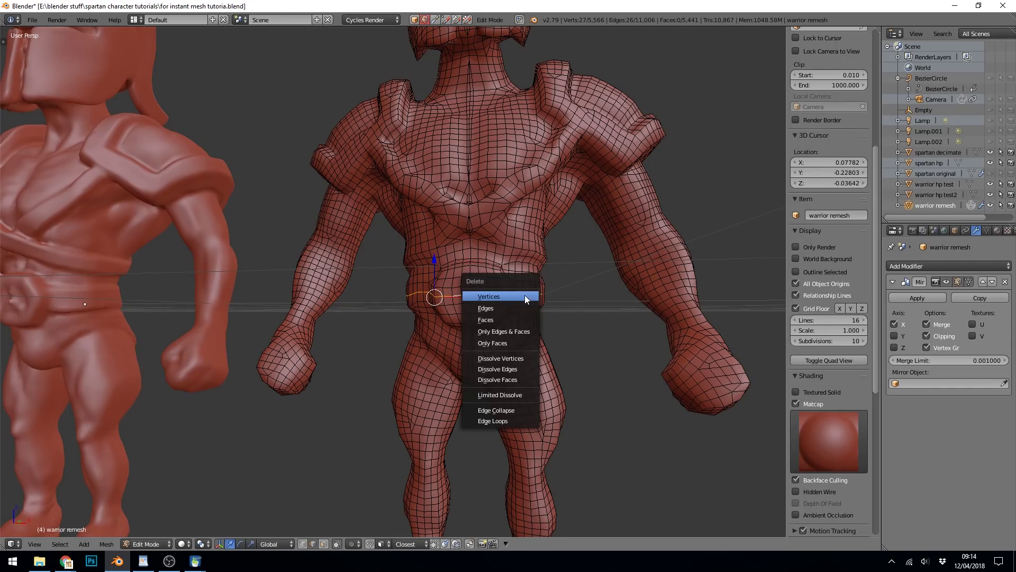
{"action": "left_click", "coordinate": [519, 357]}
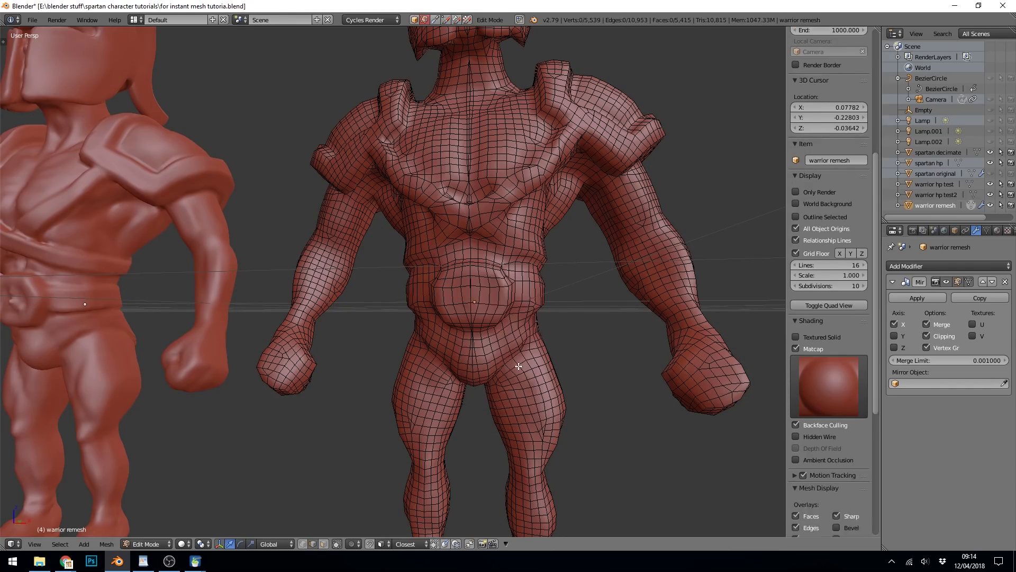
Dissolve the edge loop around a forearm of warrior remesh
{"action": "middle_click_drag", "start_coordinate": [519, 367], "coordinate": [503, 313]}
{"action": "right_click", "coordinate": [354, 323]}
{"action": "middle_click_drag", "start_coordinate": [353, 323], "coordinate": [338, 296]}
{"action": "right_click", "coordinate": [587, 297], "text": "alt"}
{"action": "key", "text": "x"}
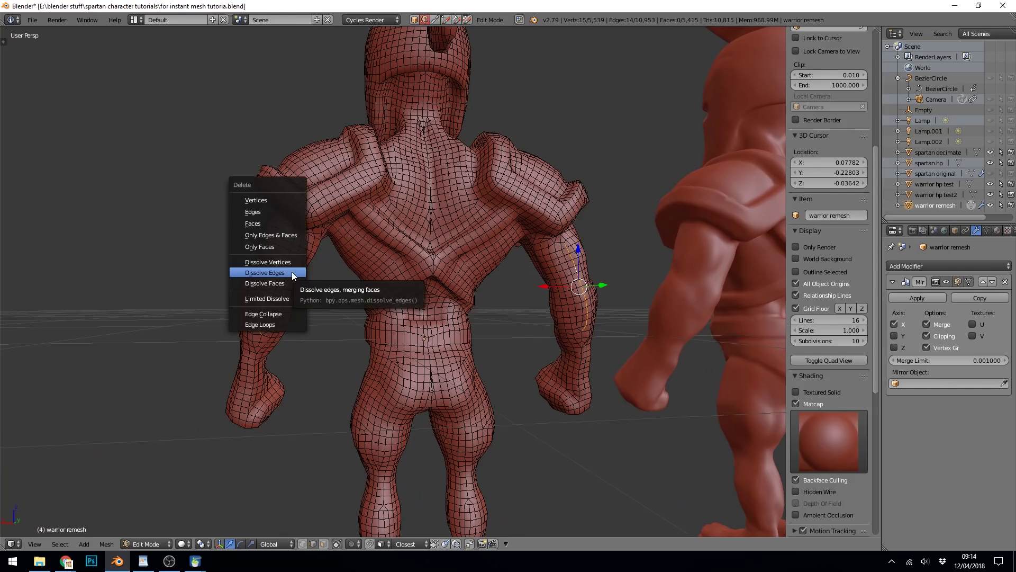
{"action": "left_click", "coordinate": [291, 273]}
{"action": "middle_click_drag", "start_coordinate": [291, 272], "coordinate": [479, 336]}
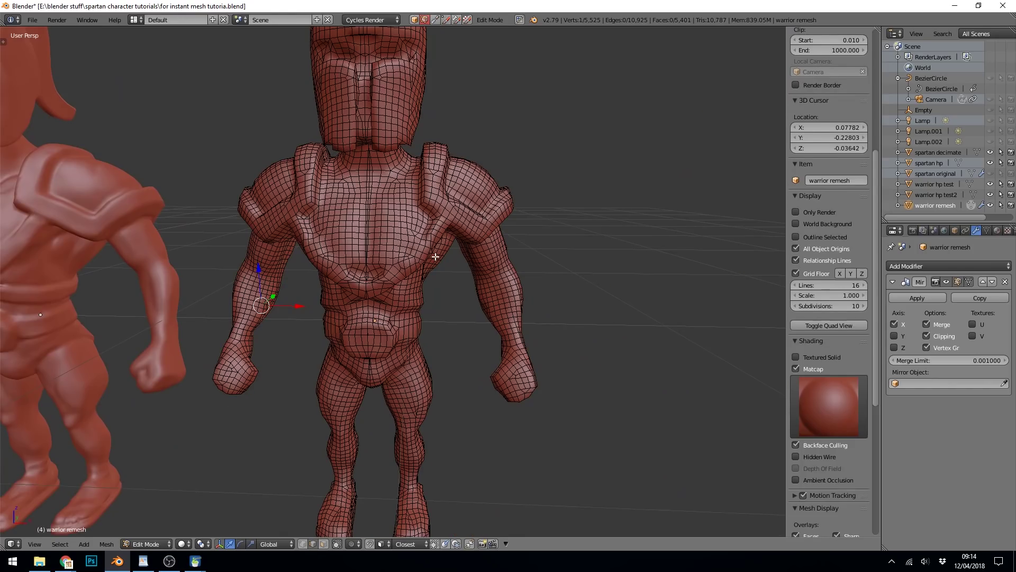